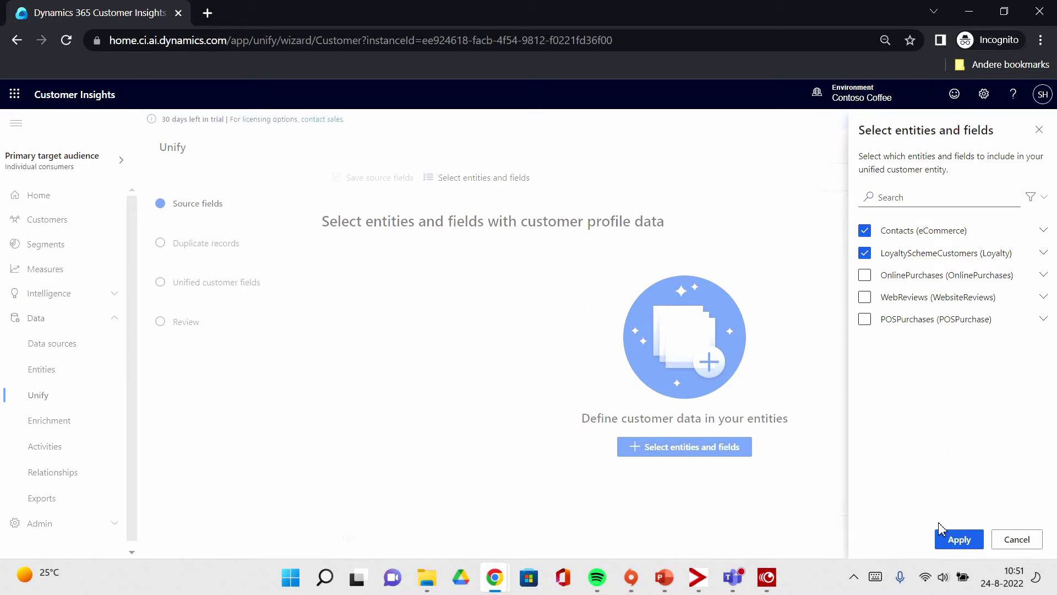
Apply the selection of Contacts and LoyaltySchemeCustomers as source entities and set the Contacts primary key to ContactId.
left_click(954, 543)
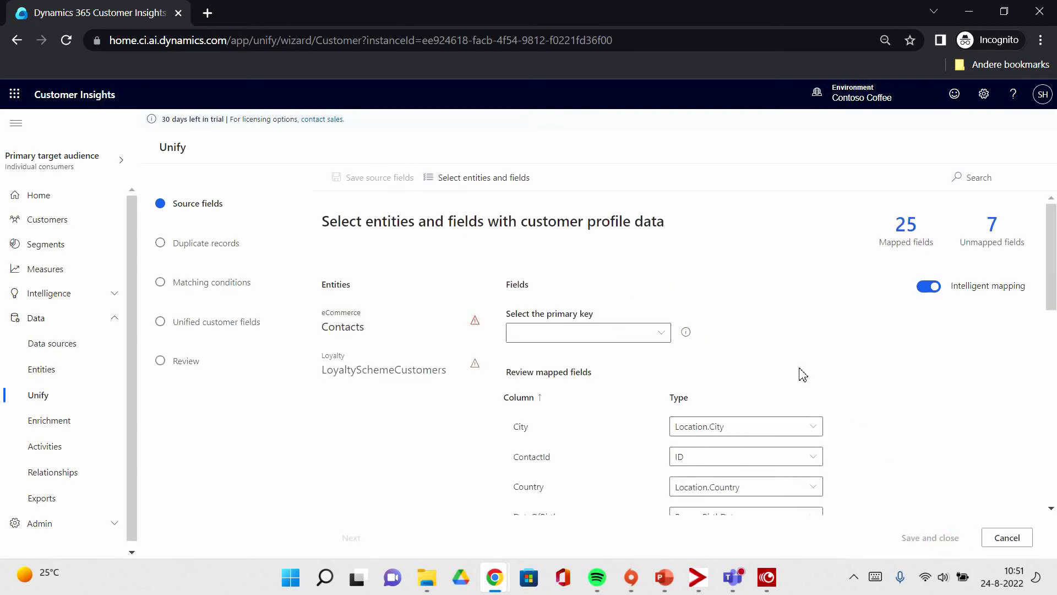
left_click(659, 333)
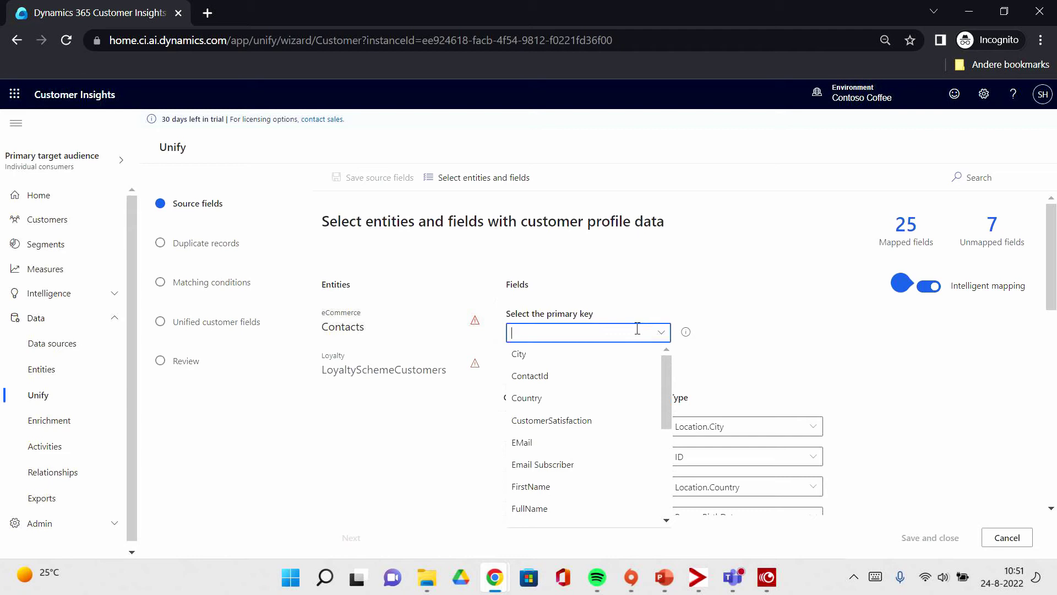
left_click(549, 377)
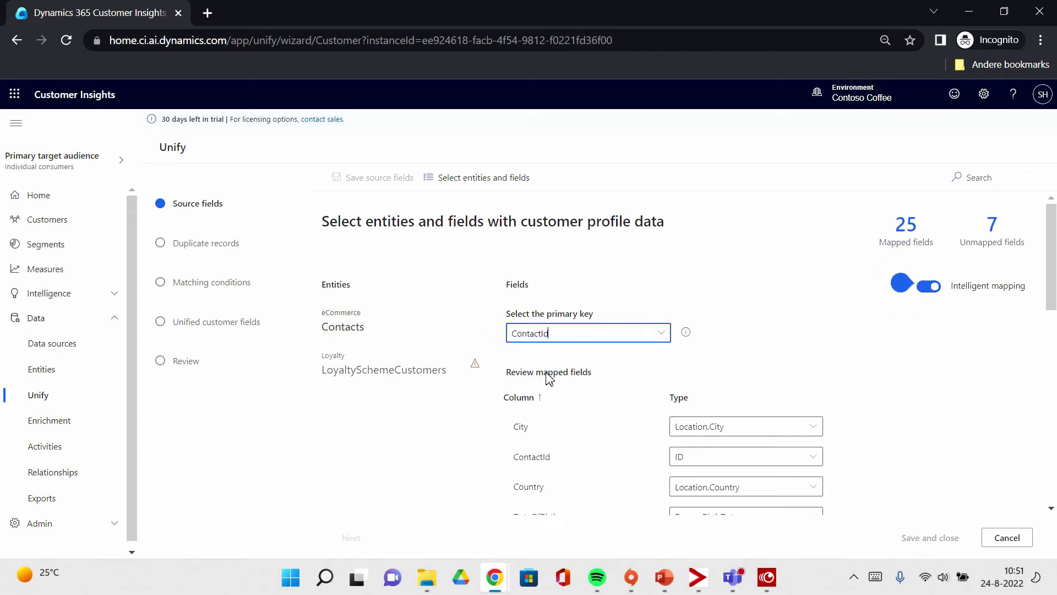
Set the primary key of the LoyaltySchemeCustomers entity to LoyaltyId.
left_click(459, 375)
left_click(586, 332)
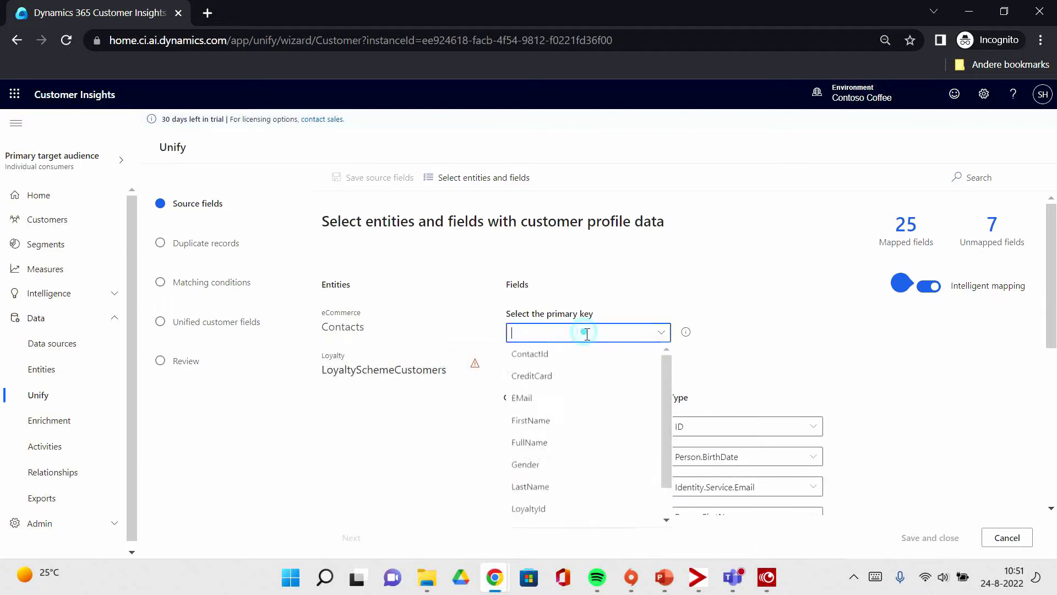
left_click(538, 510)
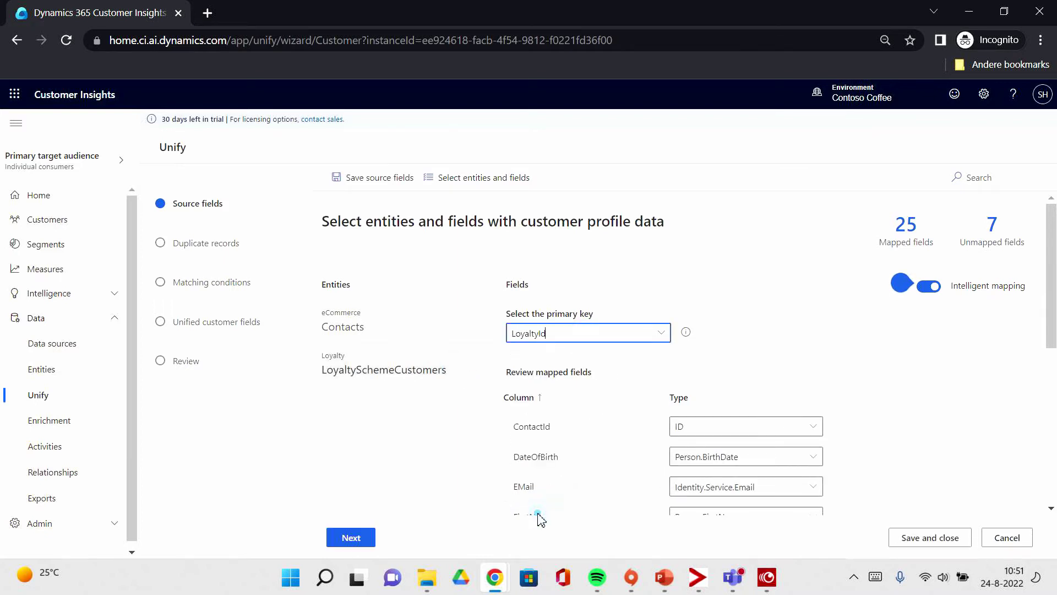
left_click(588, 361)
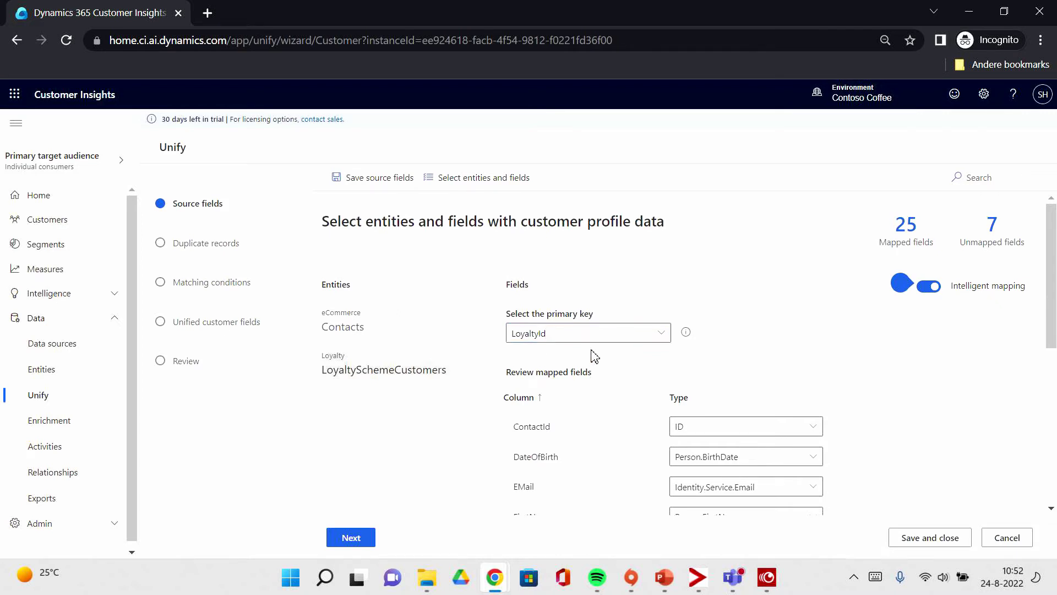
Set the type of the RewardPoints column in LoyaltySchemeCustomers to the custom value RewardPoints.
scroll(590, 357, "down", 3)
scroll(591, 353, "down", 3)
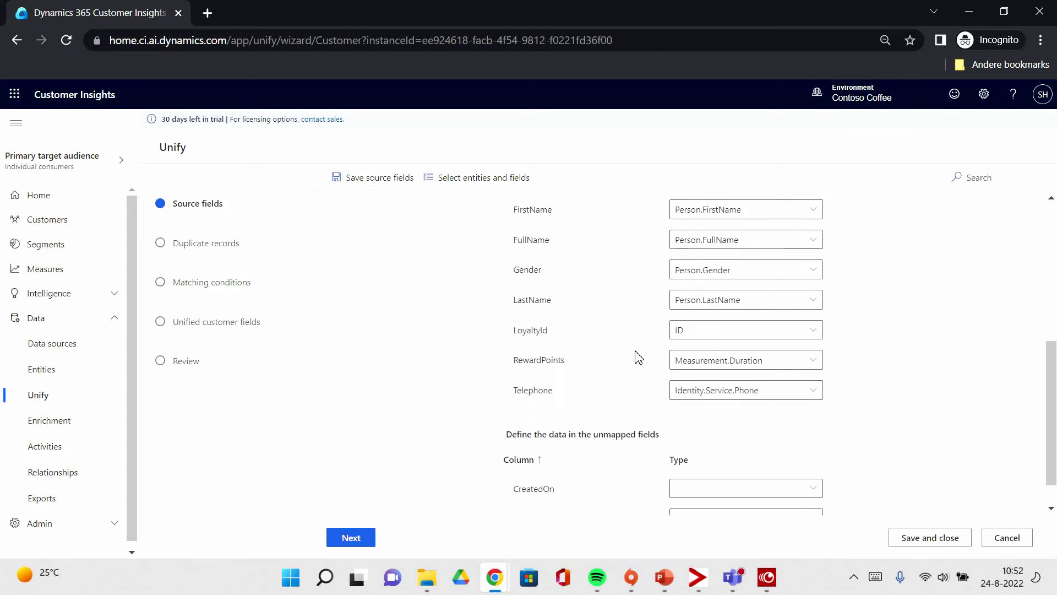
left_click(699, 355)
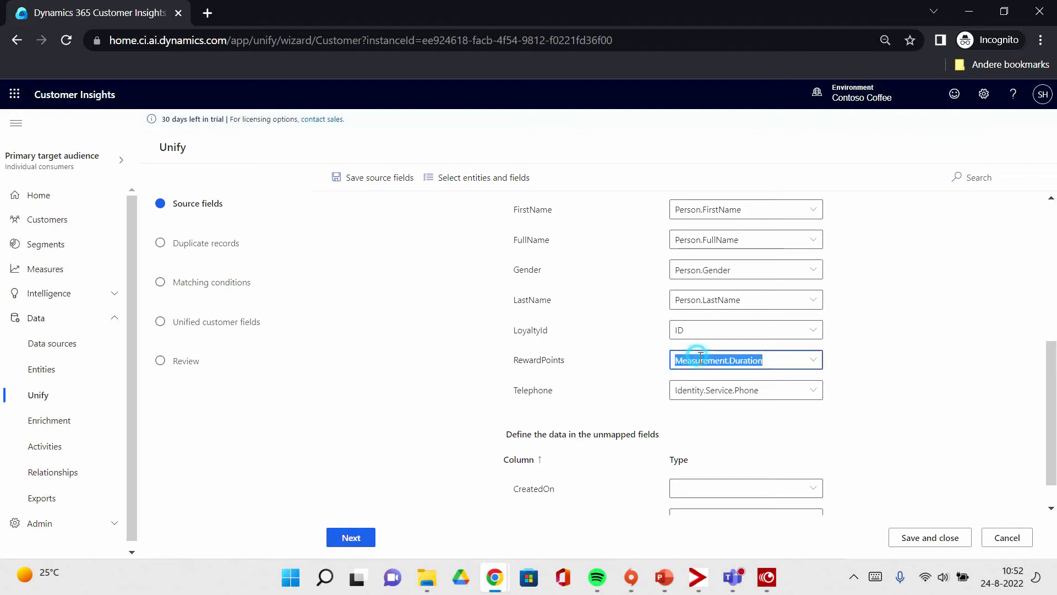
type("RewardPoints")
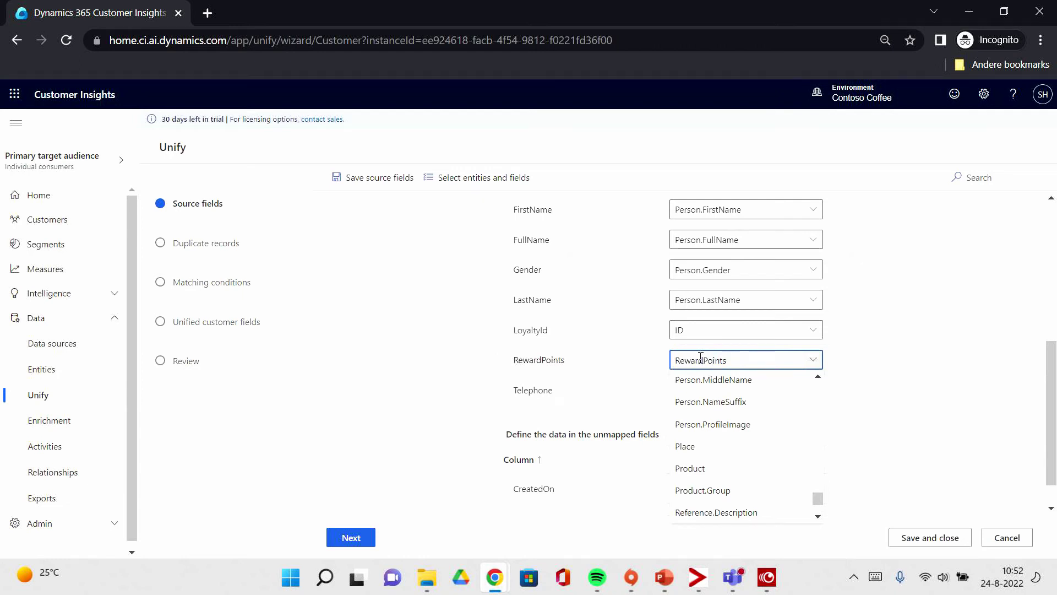
key("Return")
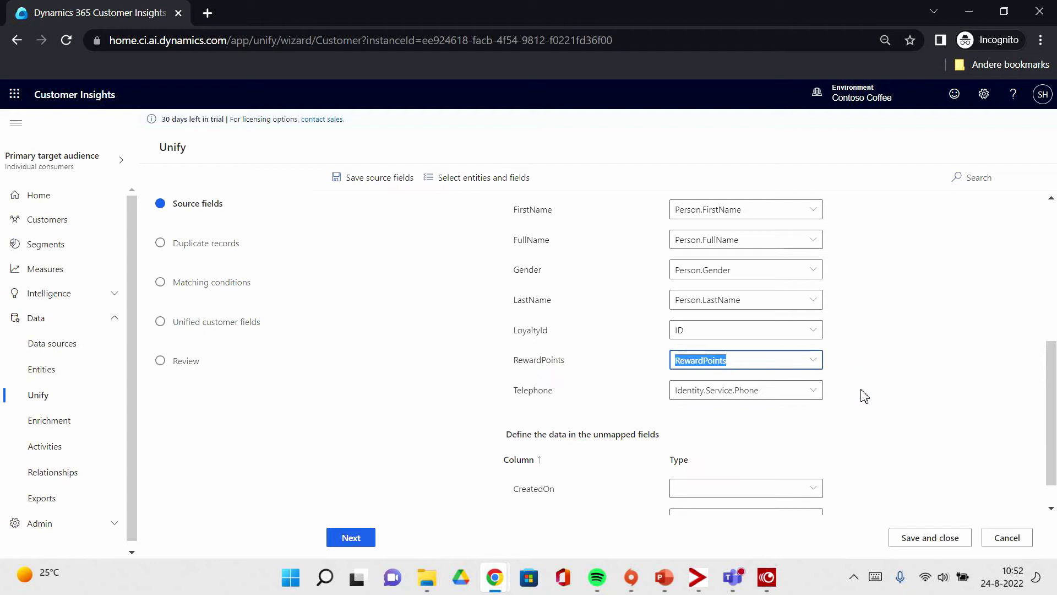
Set the type of the Email Subscriber column in Contacts to EmailSubscription and save the source fields.
scroll(793, 366, "up", 4)
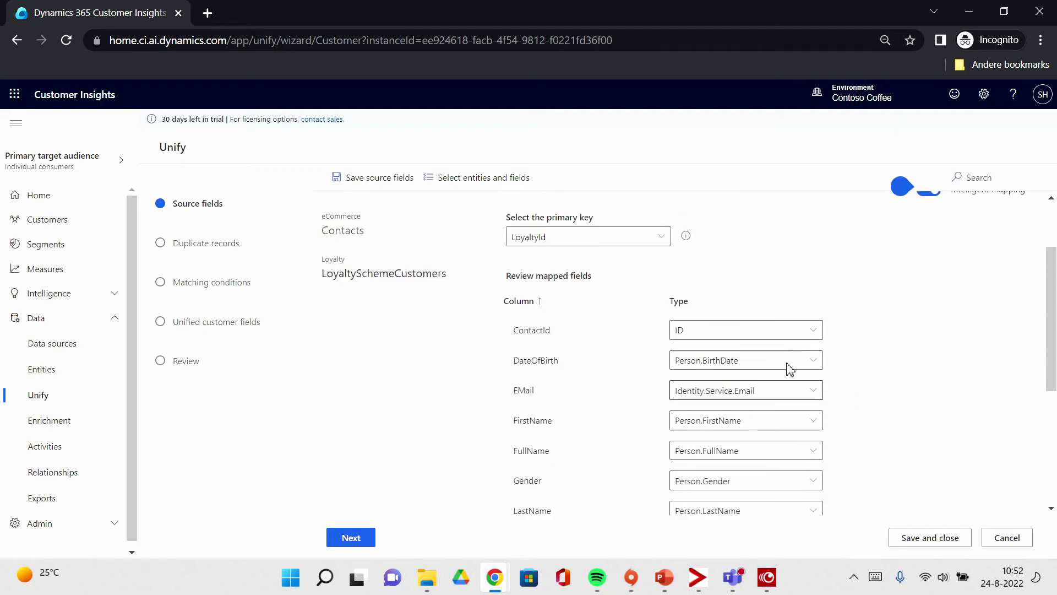
scroll(791, 369, "up", 2)
left_click(455, 314)
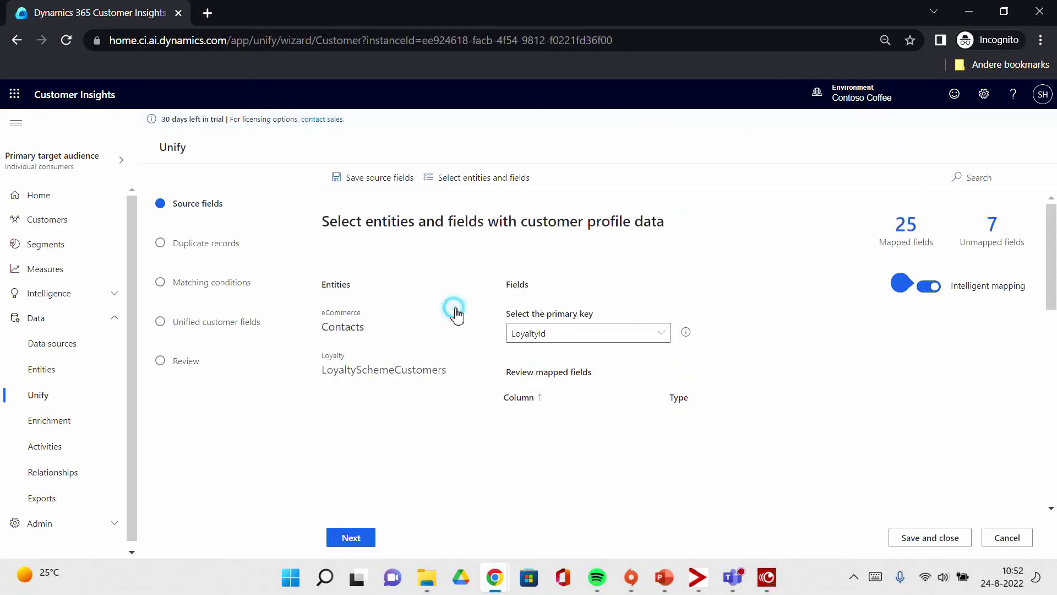
scroll(710, 374, "down", 2)
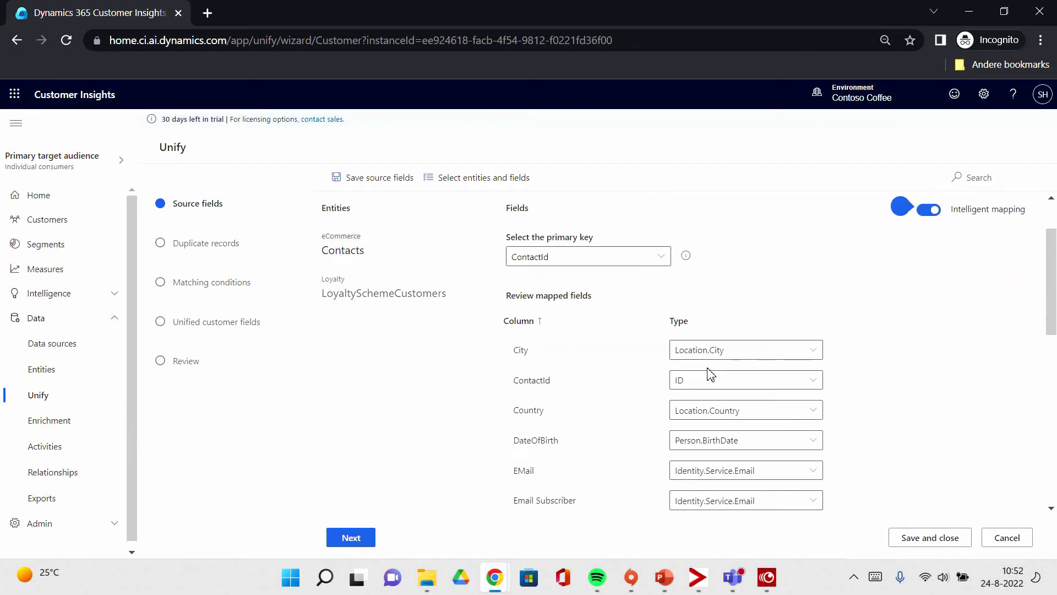
scroll(710, 374, "down", 2)
scroll(710, 371, "down", 3)
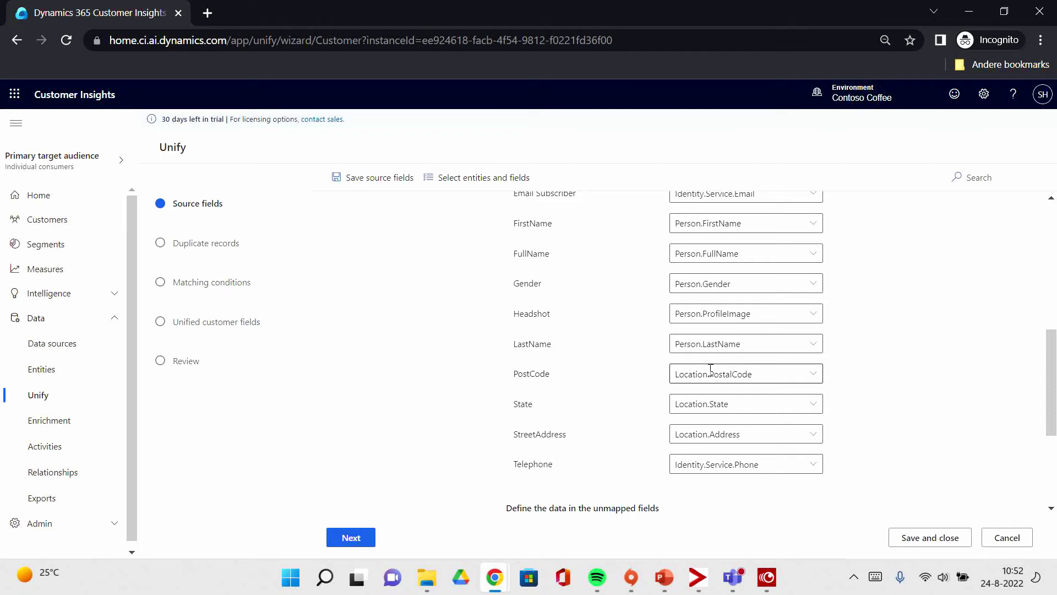
scroll(773, 511, "up", 1)
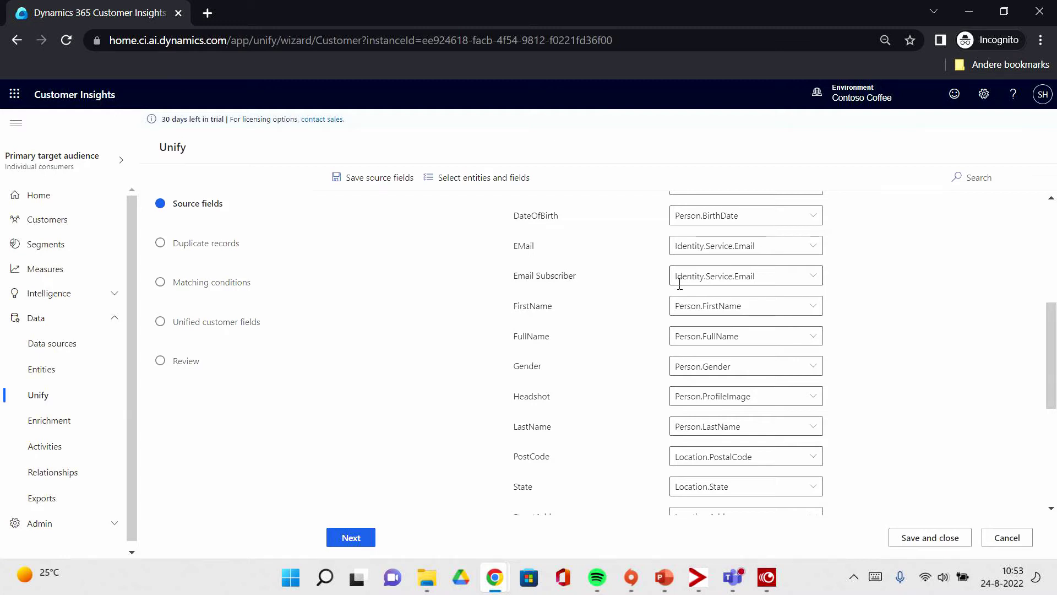
left_click(680, 282)
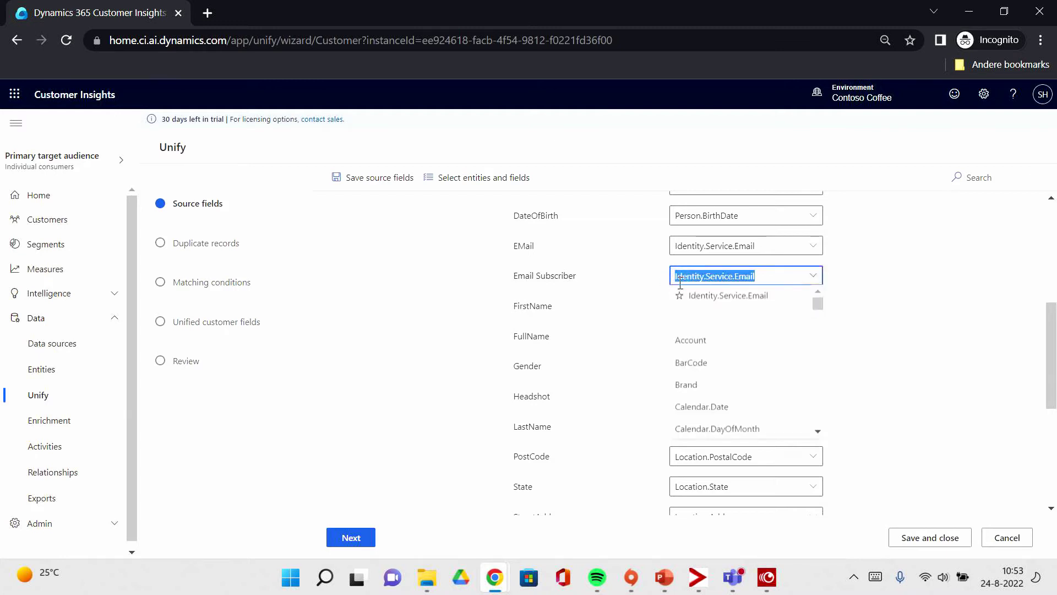
type("EmailSub")
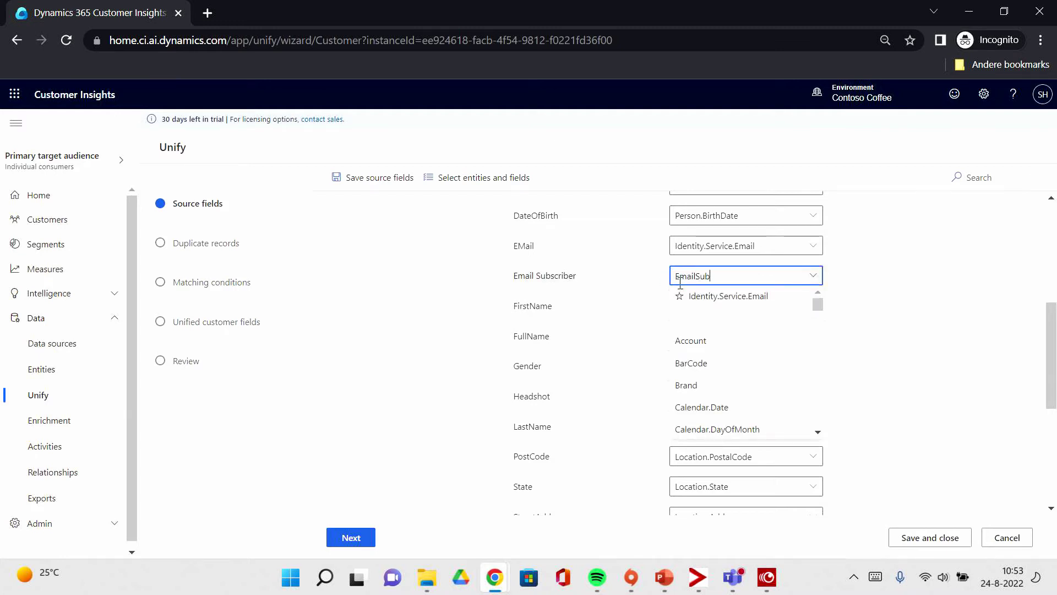
type("scription")
left_click(389, 178)
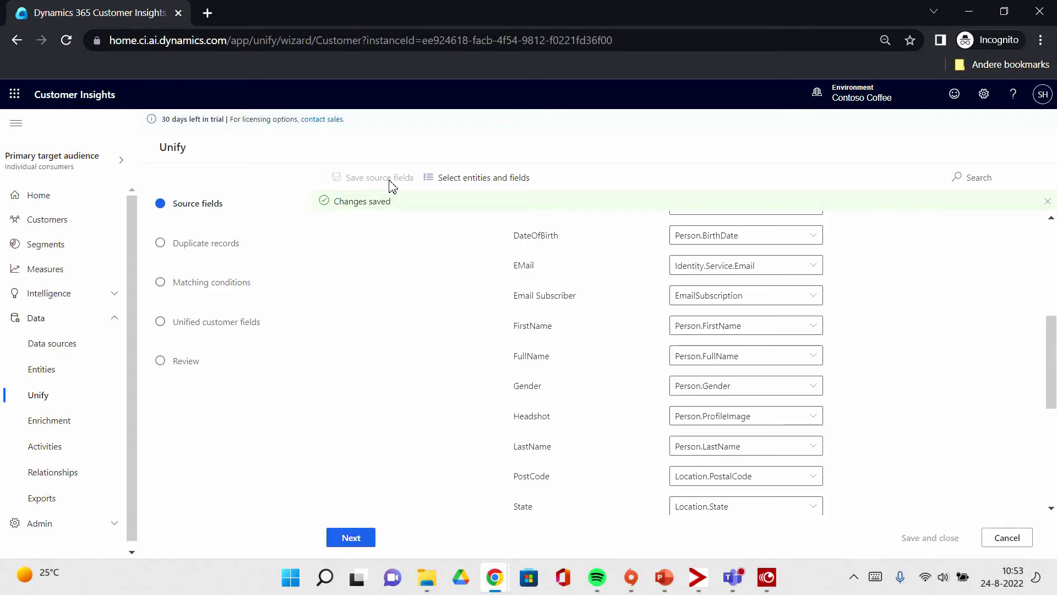
Continue past duplicate records without adding rules and include all records of both entities in the matching conditions.
left_click(359, 537)
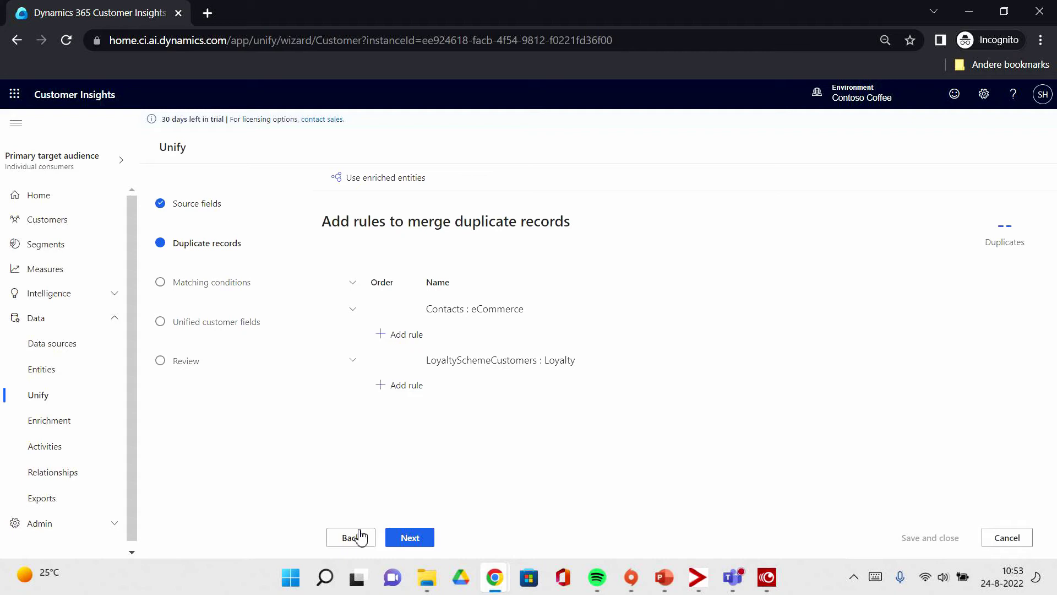
left_click(432, 536)
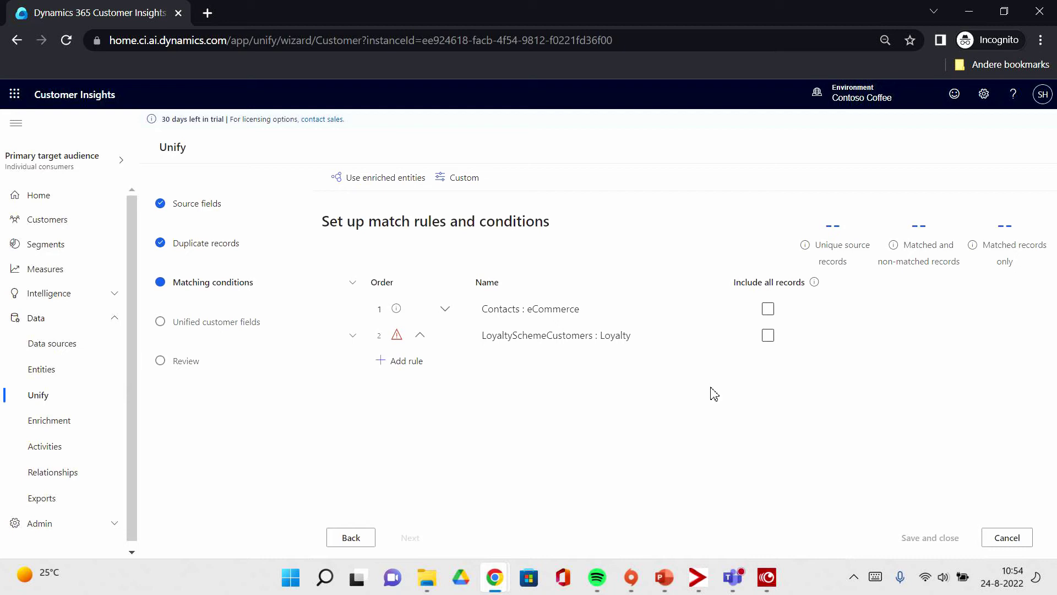
left_click(768, 309)
left_click(768, 336)
Add a match rule for LoyaltySchemeCustomers that compares the EMail field of Contacts with its own EMail field.
left_click(410, 363)
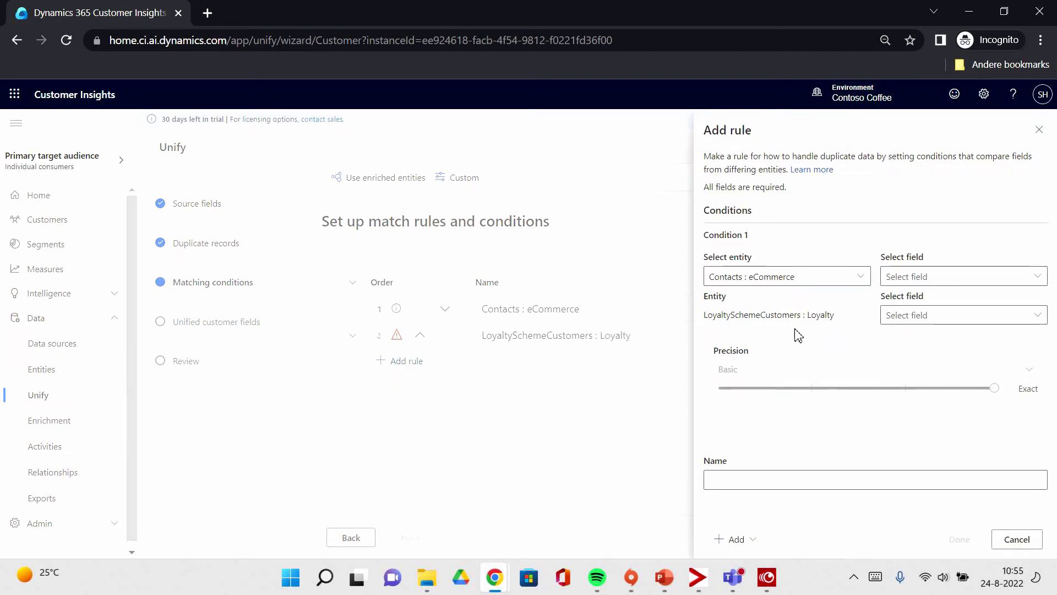
left_click(942, 281)
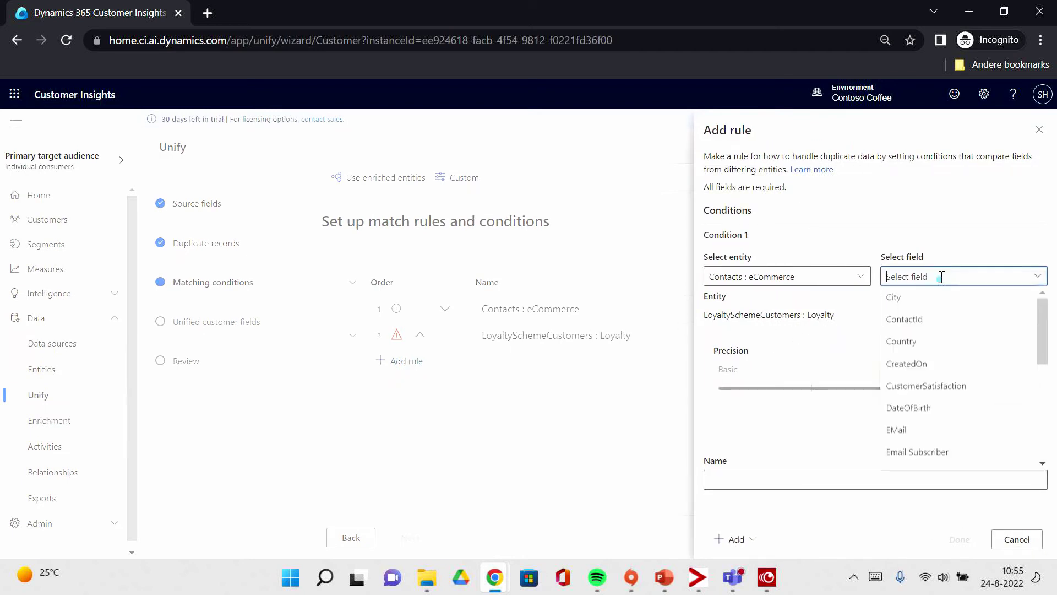
left_click(923, 434)
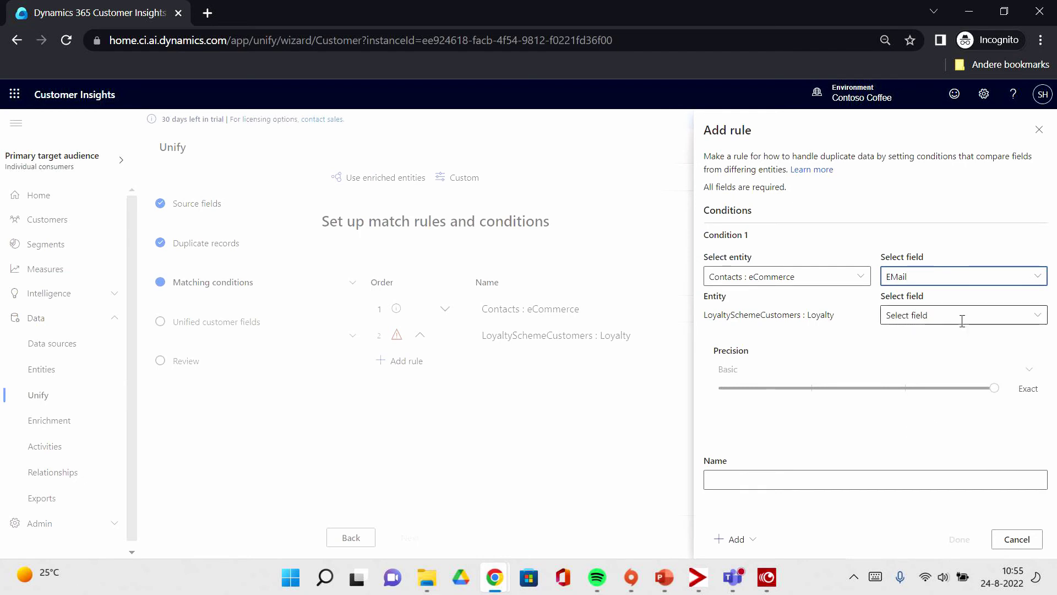
left_click(930, 314)
left_click(923, 435)
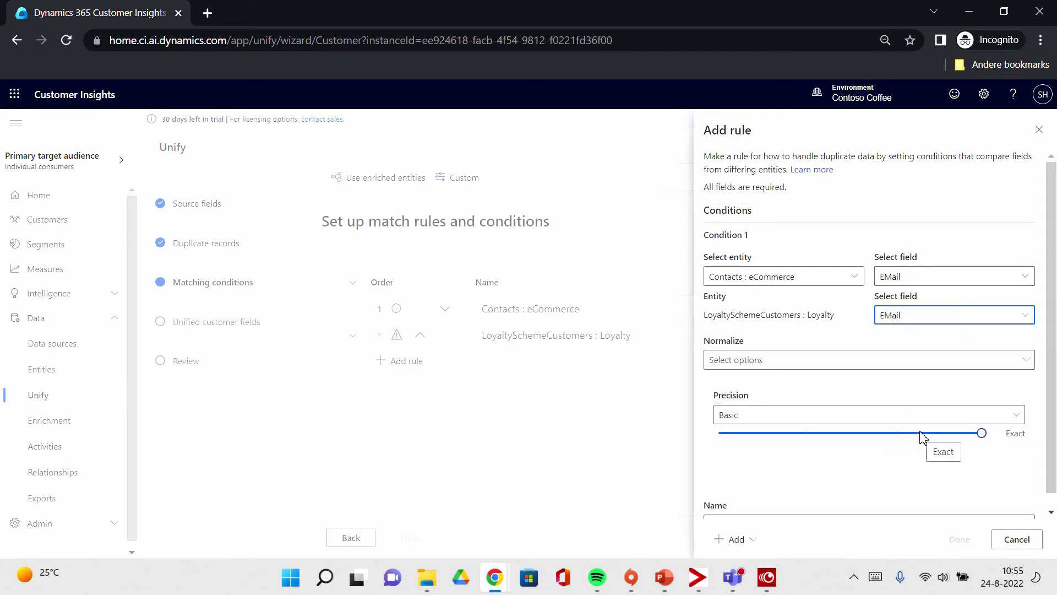
left_click(850, 345)
left_click(850, 361)
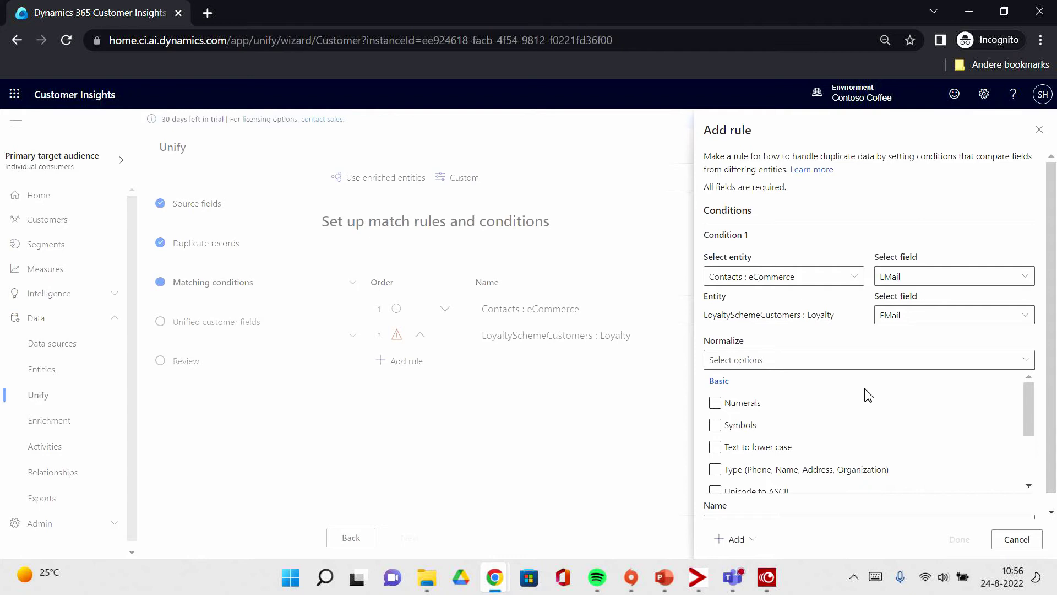
left_click(820, 433)
left_click(815, 424)
left_click(822, 364)
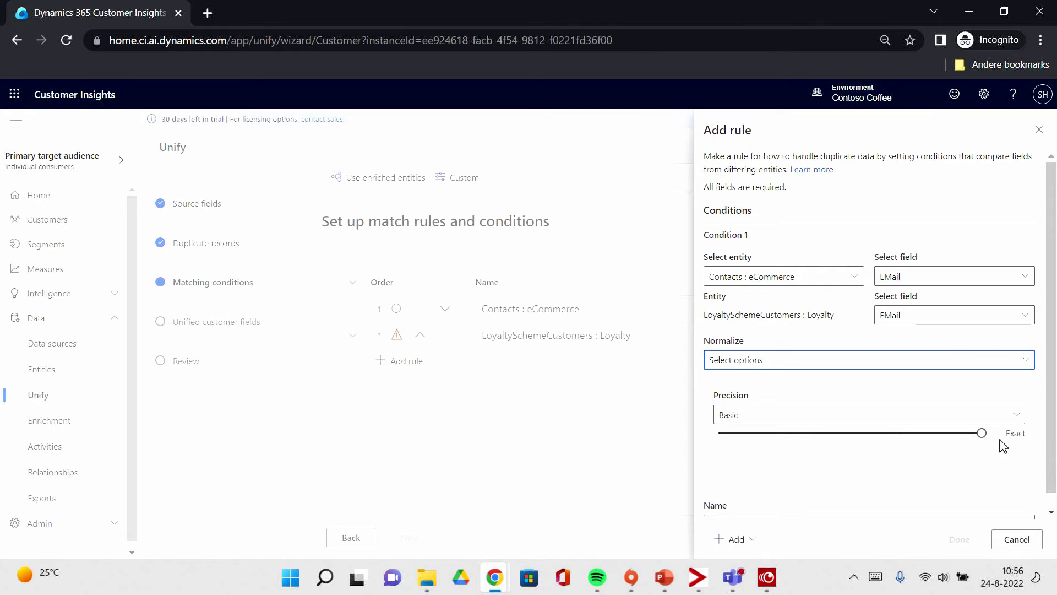
Set the Basic precision of the email match condition to High.
left_click(967, 437)
left_click_drag(968, 437, 872, 429)
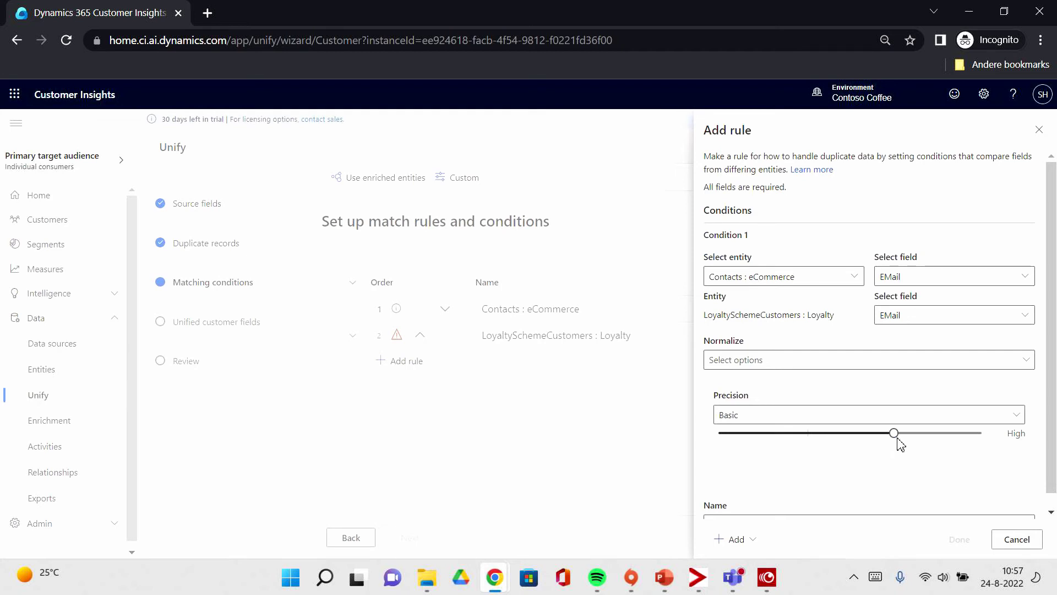
left_click(837, 434)
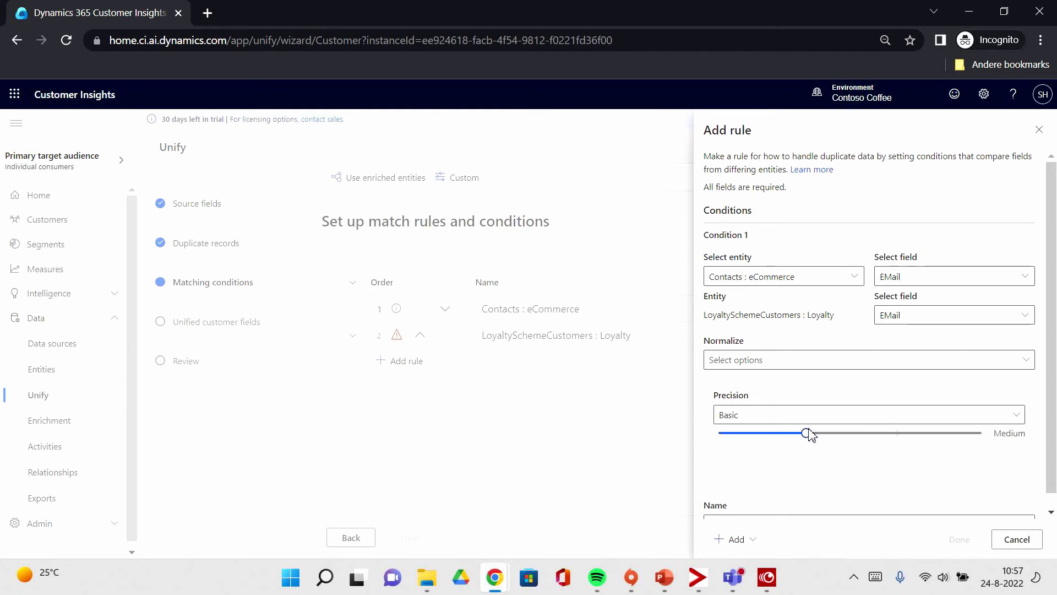
left_click_drag(748, 431, 873, 447)
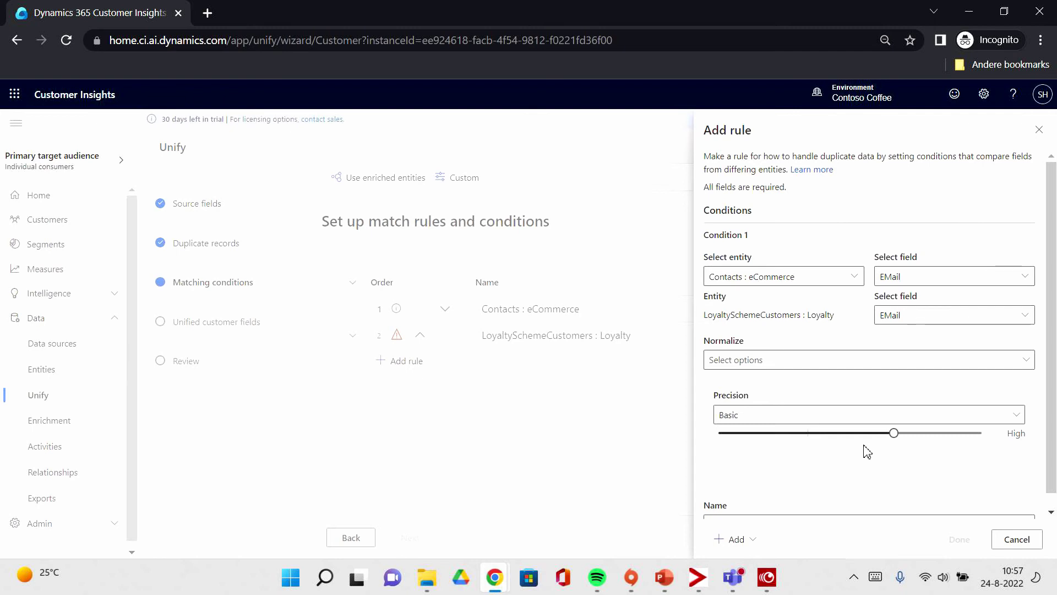
Save the match rule under the name EmailComparison and continue to the unified customer fields.
scroll(865, 449, "down", 1)
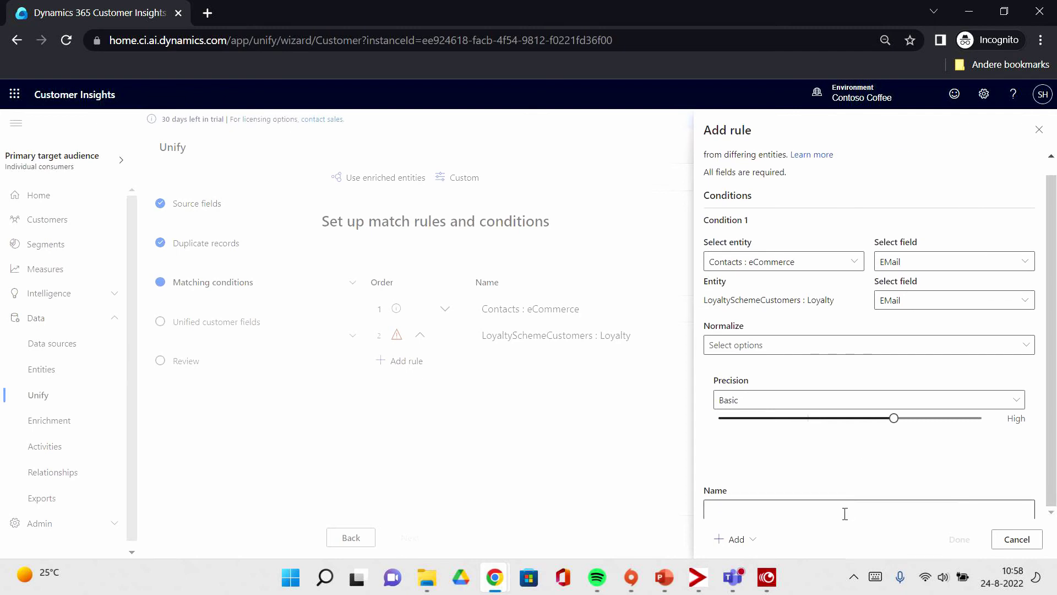
left_click(845, 513)
type("EmailComparison")
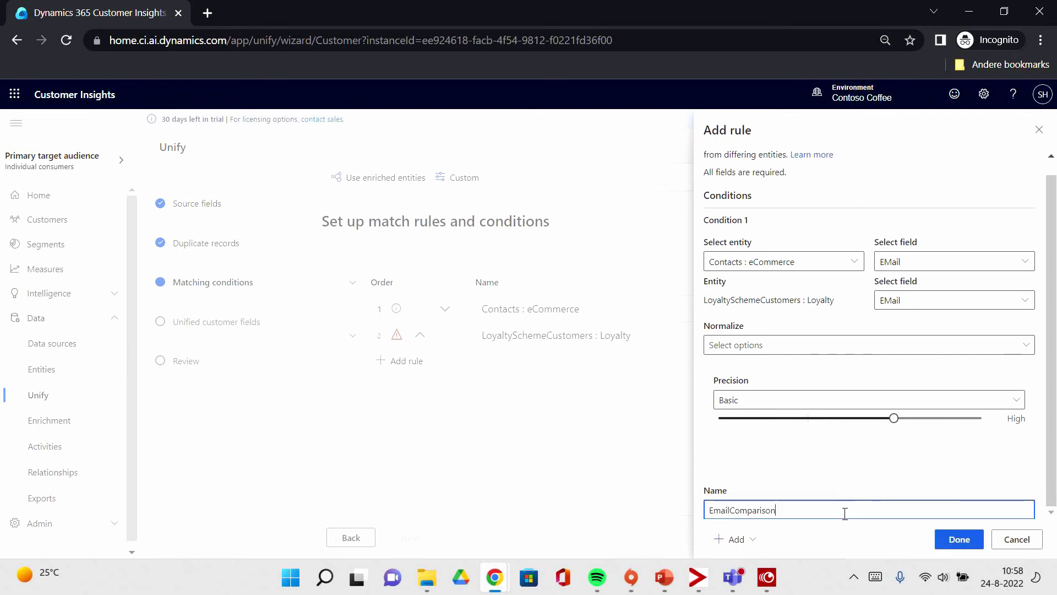
left_click(963, 539)
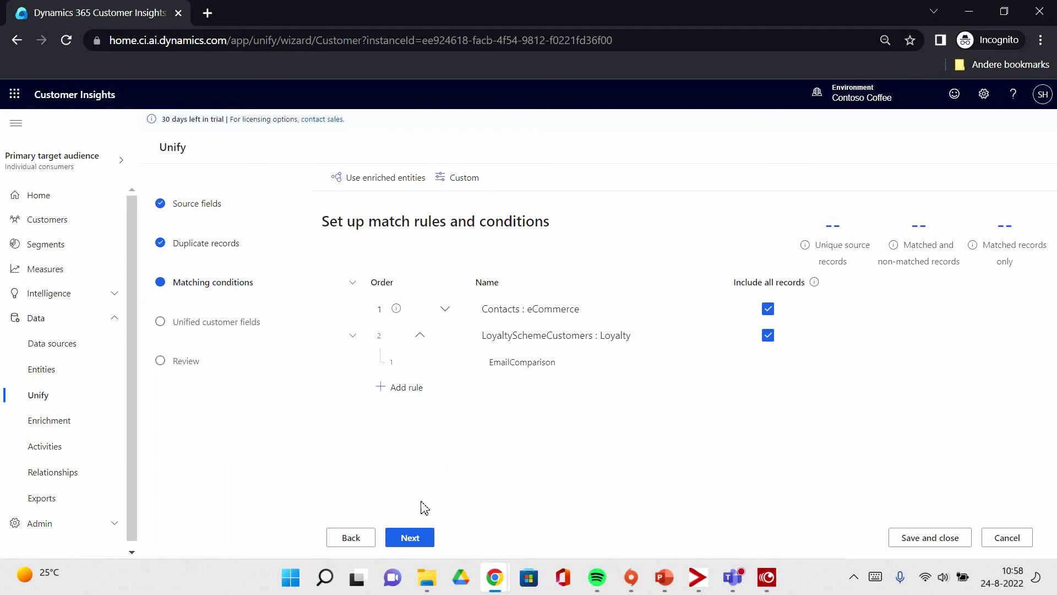
left_click(414, 536)
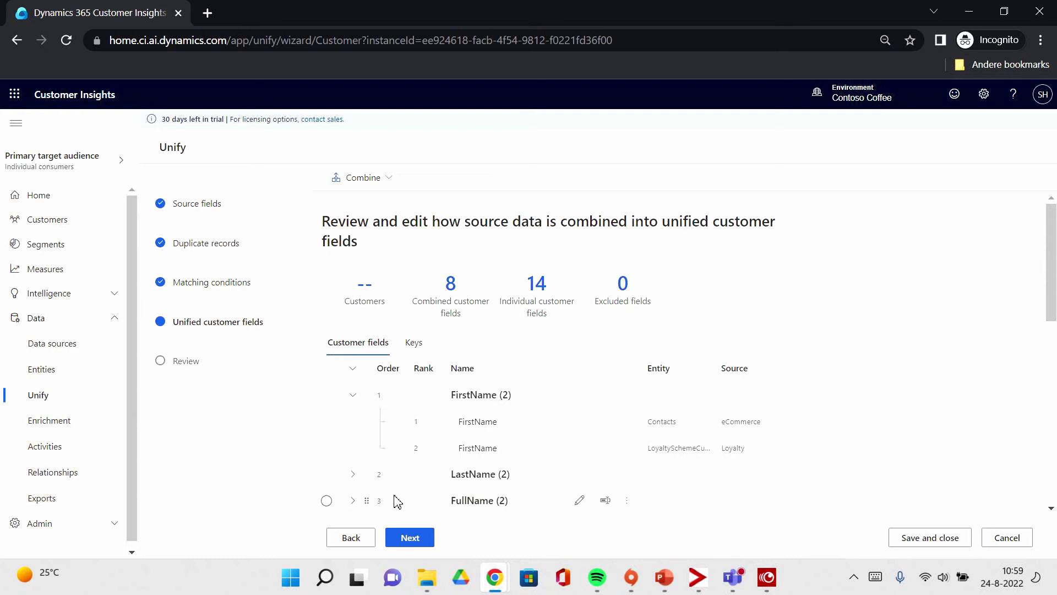
Expand the combined fields LastName, FullName, DateOfBirth, Gender, EMail and Telephone and examine which source entities feed each unified customer field.
left_click(353, 475)
scroll(369, 485, "down", 2)
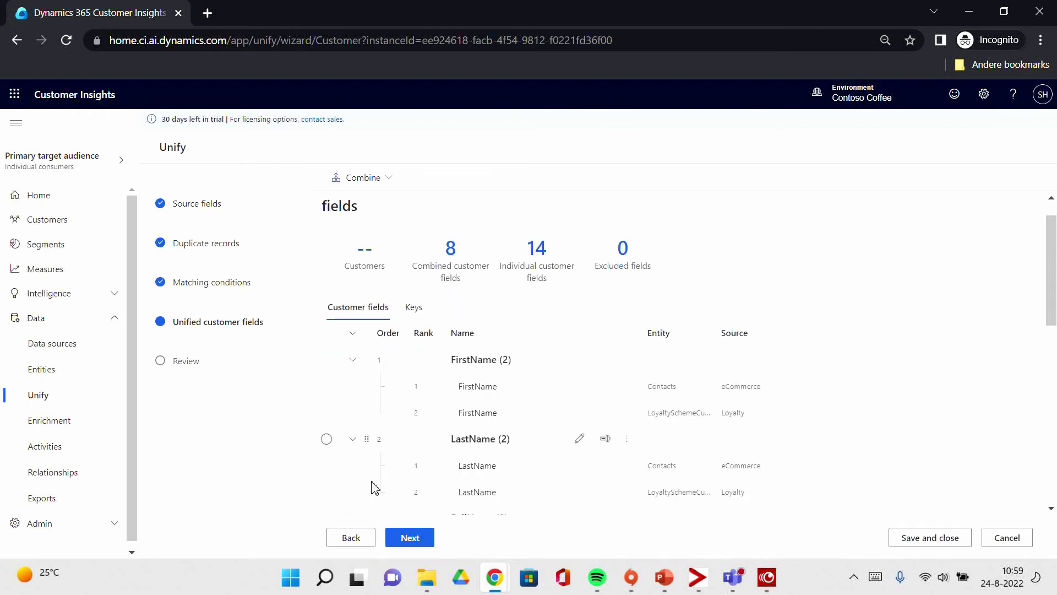
left_click(353, 476)
scroll(355, 481, "down", 4)
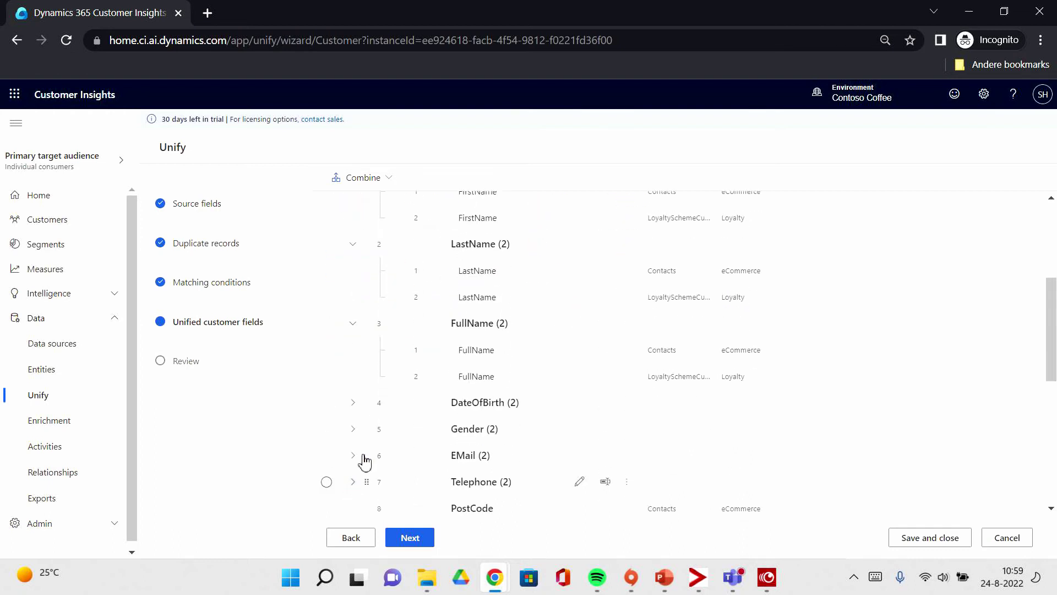
left_click(355, 404)
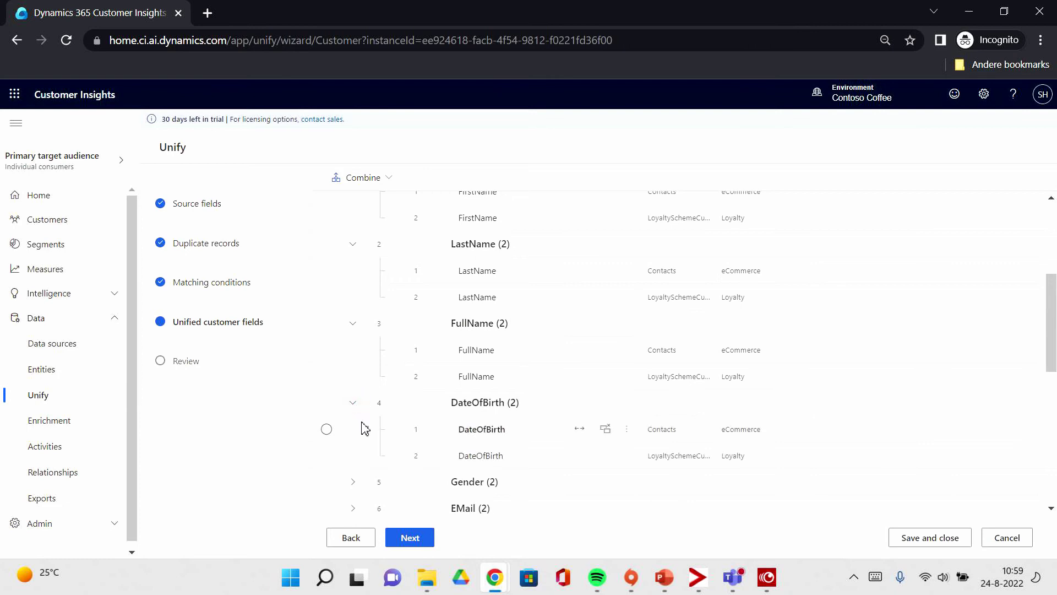
left_click(353, 482)
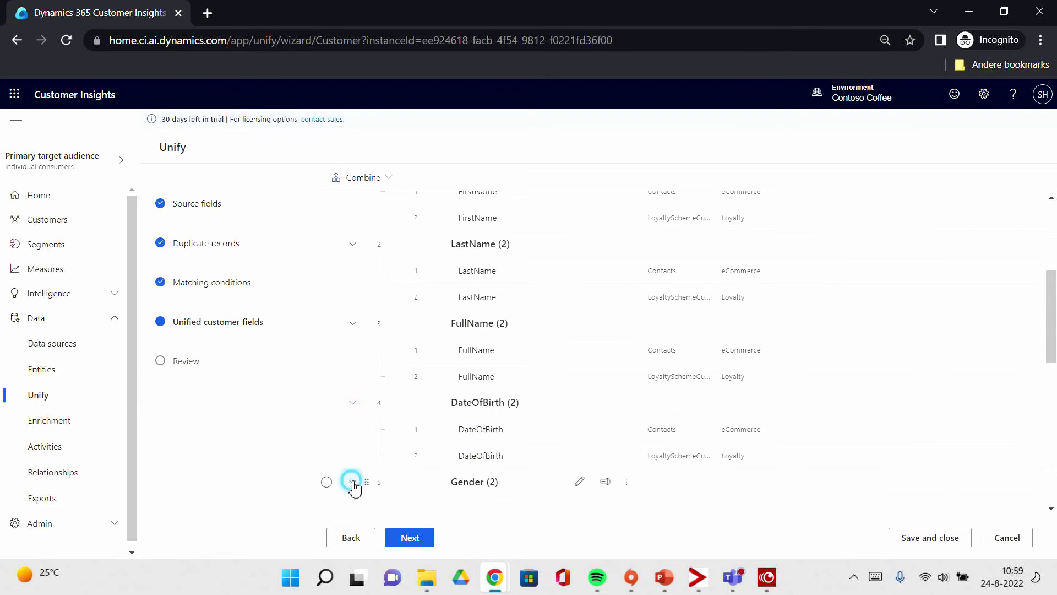
scroll(359, 487, "down", 1)
scroll(358, 487, "down", 1)
left_click(355, 484)
scroll(354, 498, "down", 3)
left_click(354, 410)
scroll(365, 427, "down", 2)
scroll(366, 427, "down", 6)
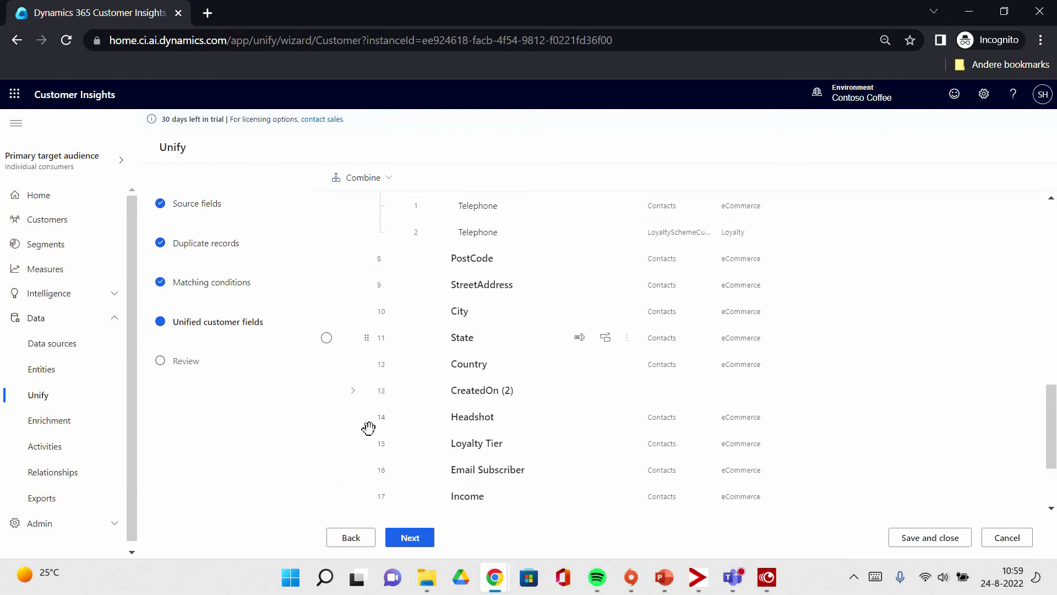
scroll(368, 427, "down", 1)
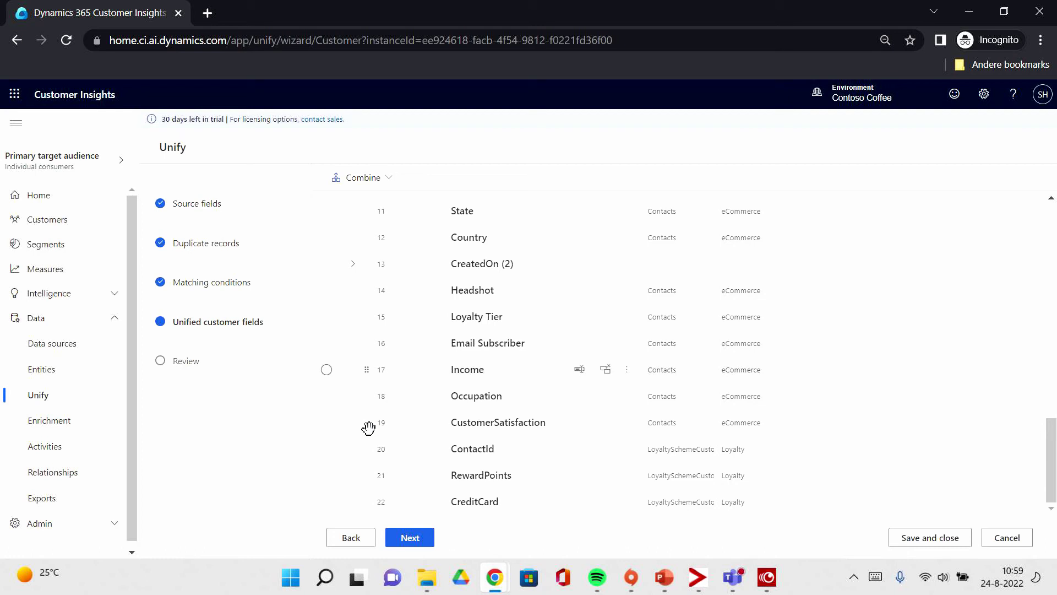
Accept the unified customer fields, continue to the review and create the customer profiles.
left_click(423, 537)
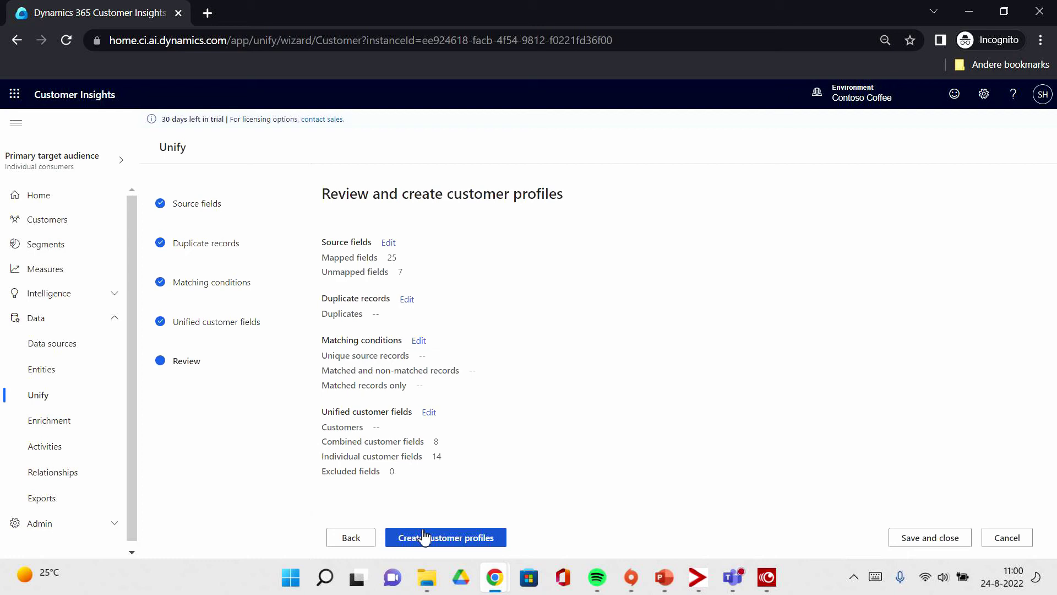
left_click(423, 537)
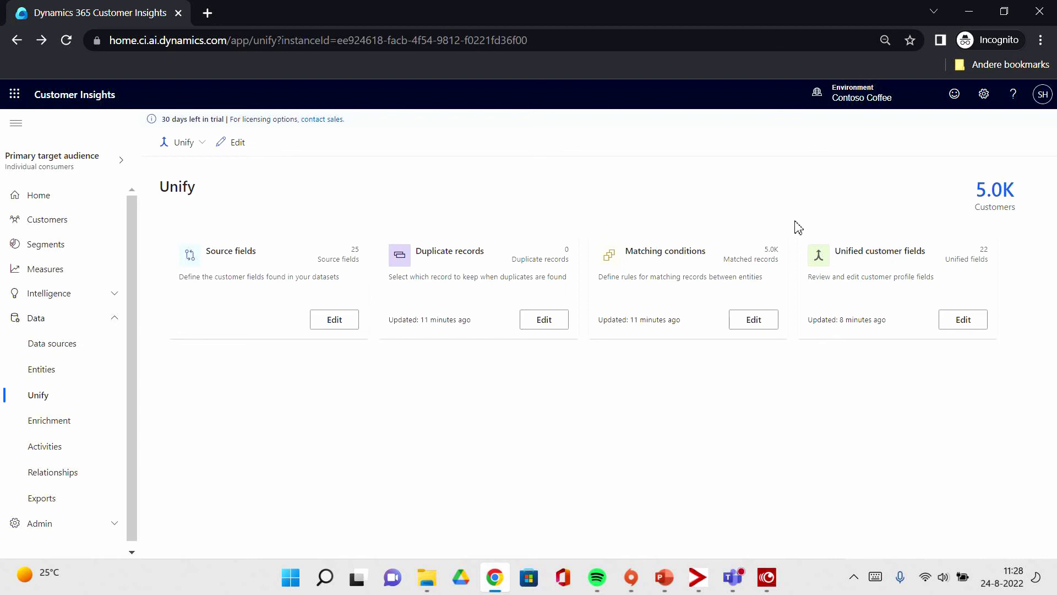
Reopen the matching conditions and examine the matched percentages per entity and the overall counts of unique and matched records.
left_click(745, 321)
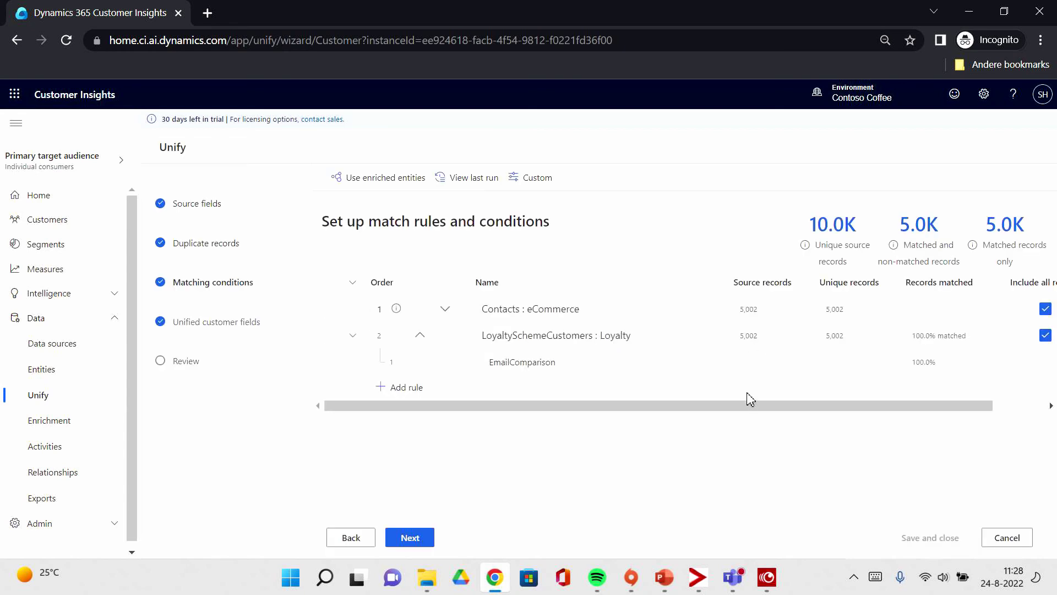
left_click_drag(765, 406, 911, 418)
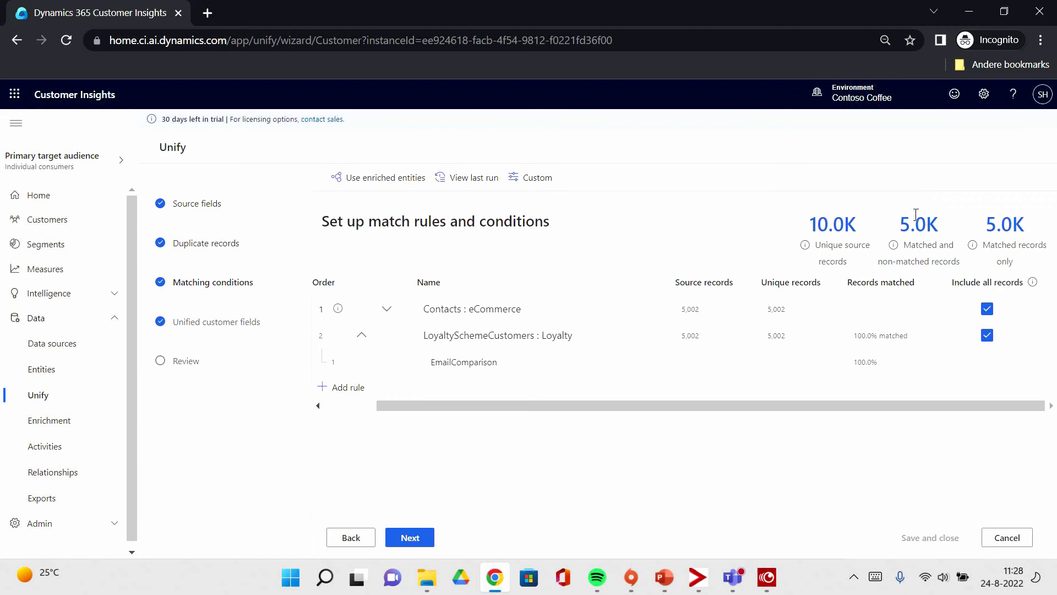
left_click_drag(968, 211, 1048, 277)
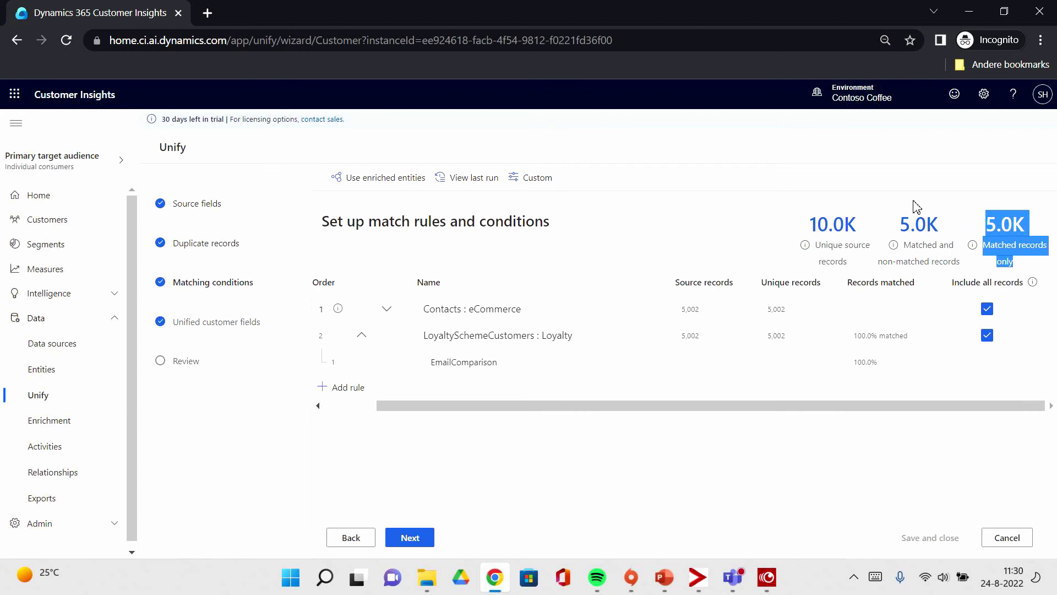
left_click_drag(876, 212, 944, 231)
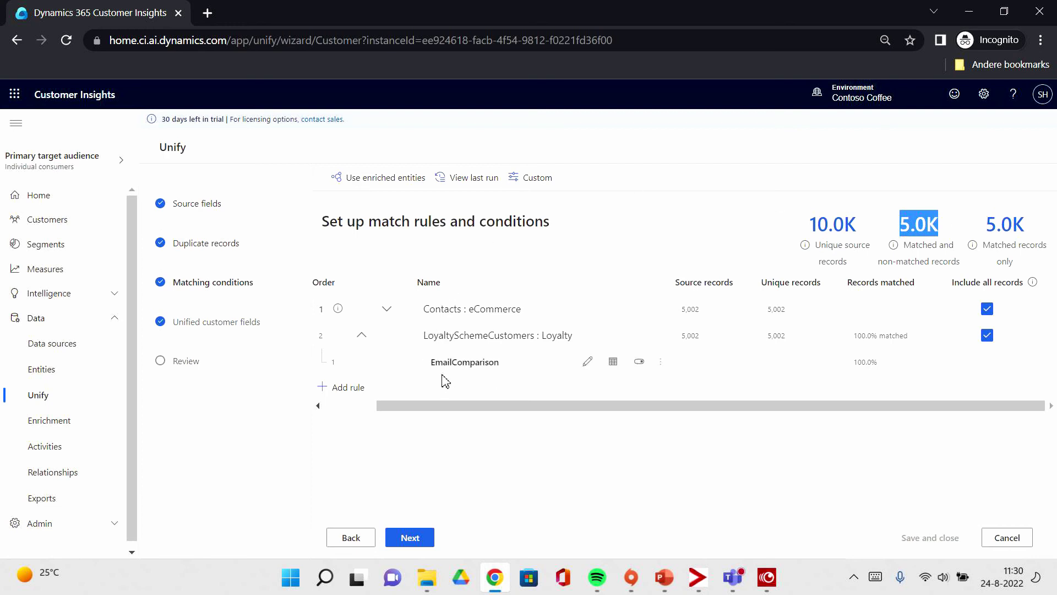
Preview the EmailComparison rule's data with both email columns widened, check the match scores, and leave the matching conditions without changes.
left_click(457, 363)
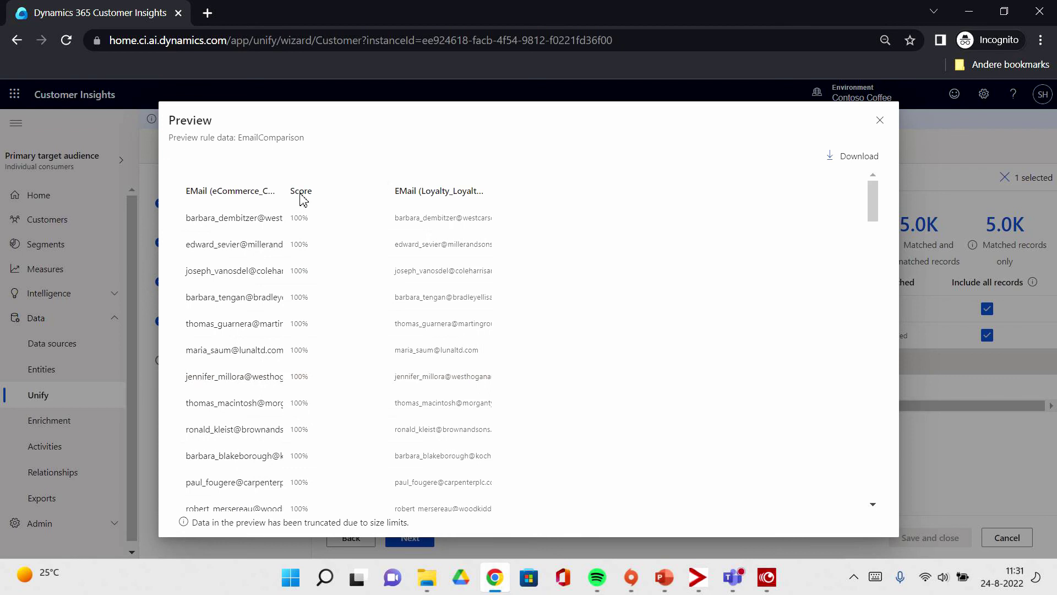
left_click_drag(281, 194, 388, 197)
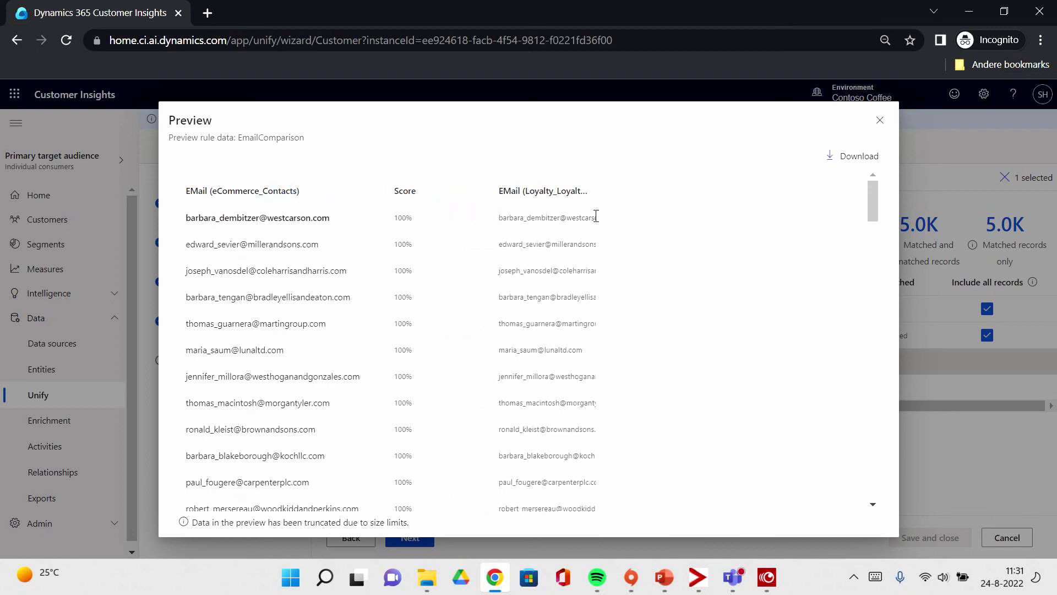
left_click_drag(596, 189, 682, 191)
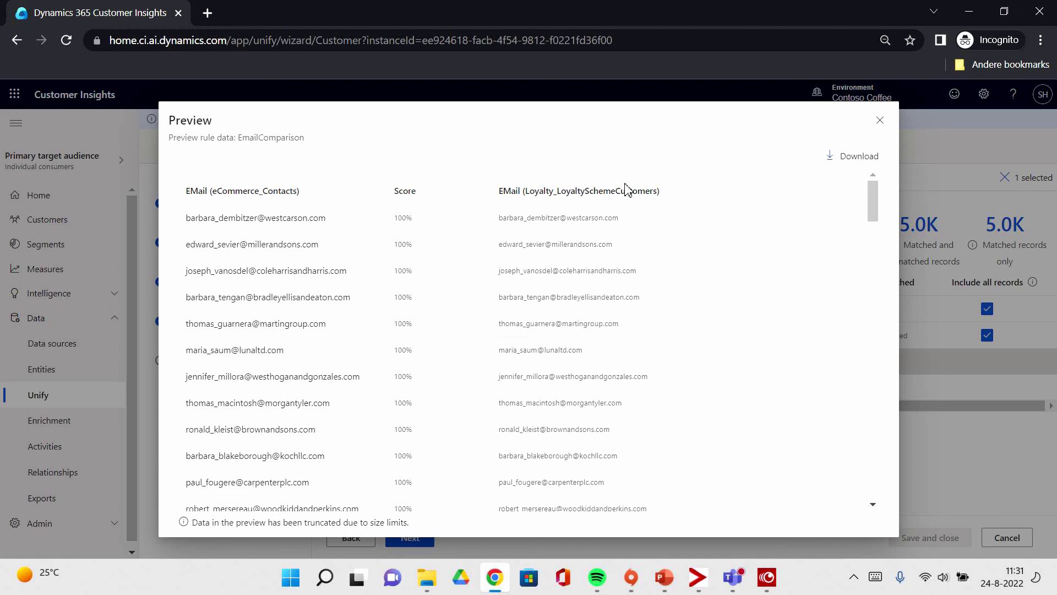
double_click(401, 219)
left_click(413, 198)
left_click(880, 120)
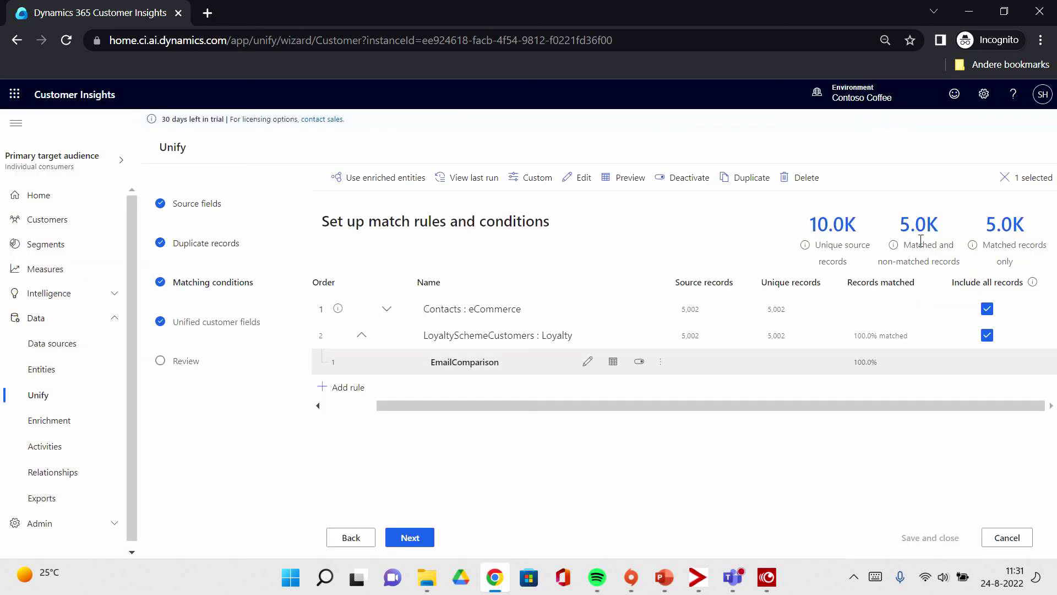
left_click(1003, 538)
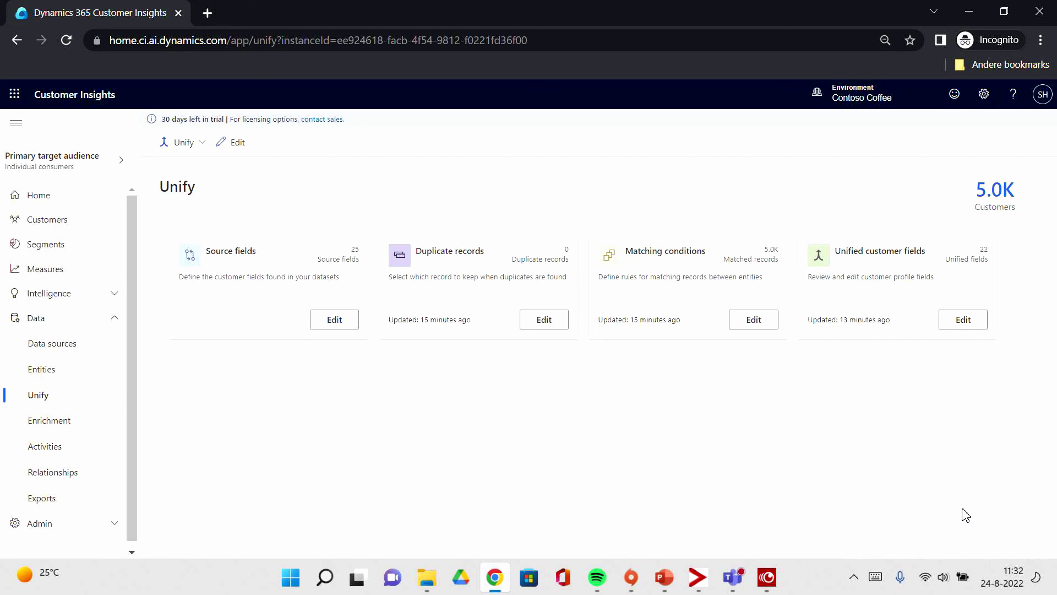
Open a unified customer's profile from the customer list and examine its personal details, additional fields and source IDs.
left_click(18, 228)
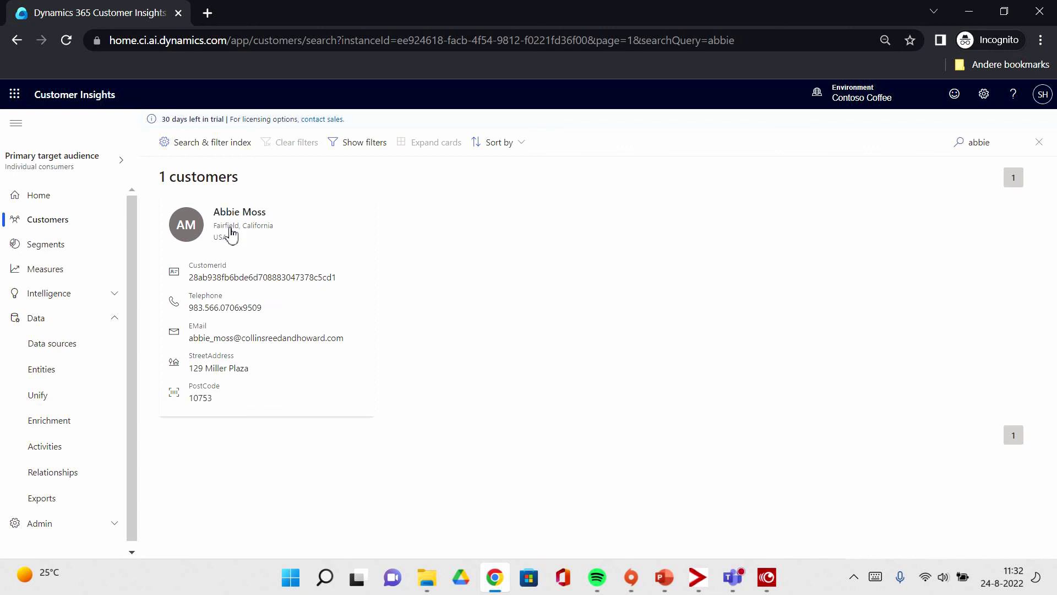
left_click(242, 252)
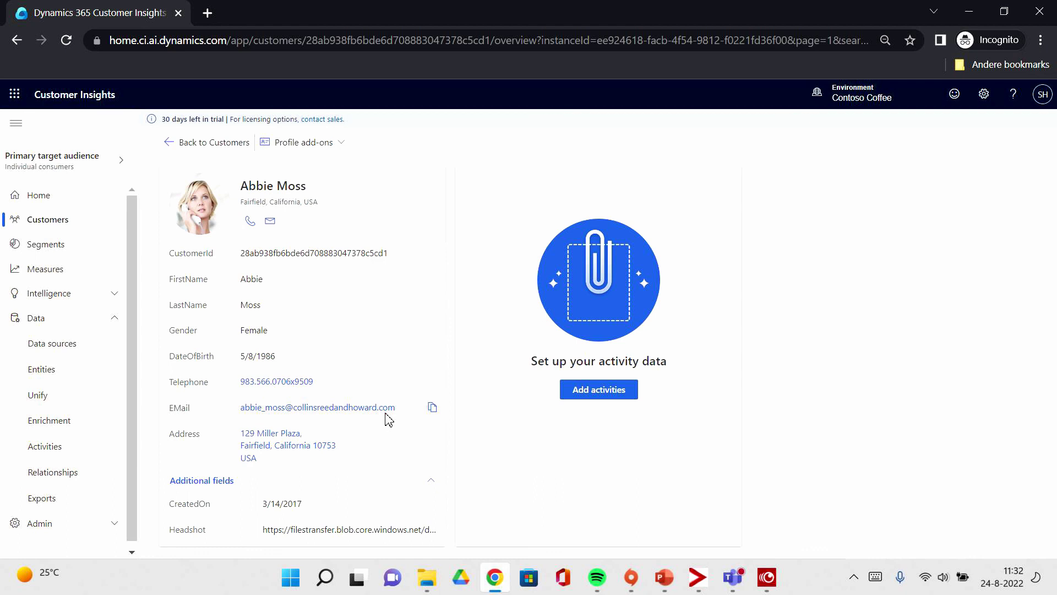
scroll(388, 420, "down", 5)
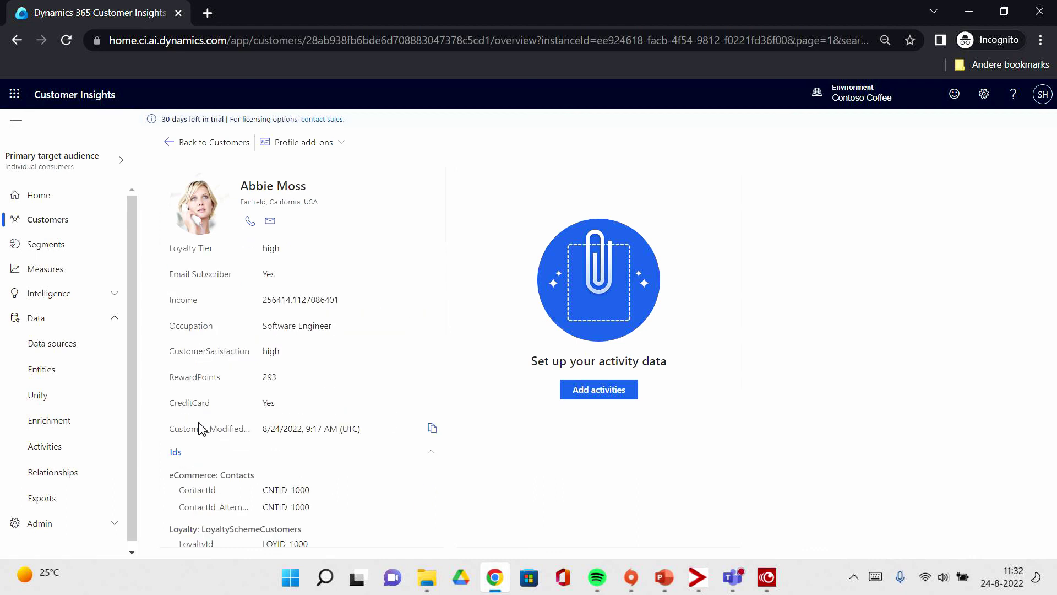
scroll(202, 430, "up", 1)
scroll(202, 430, "up", 4)
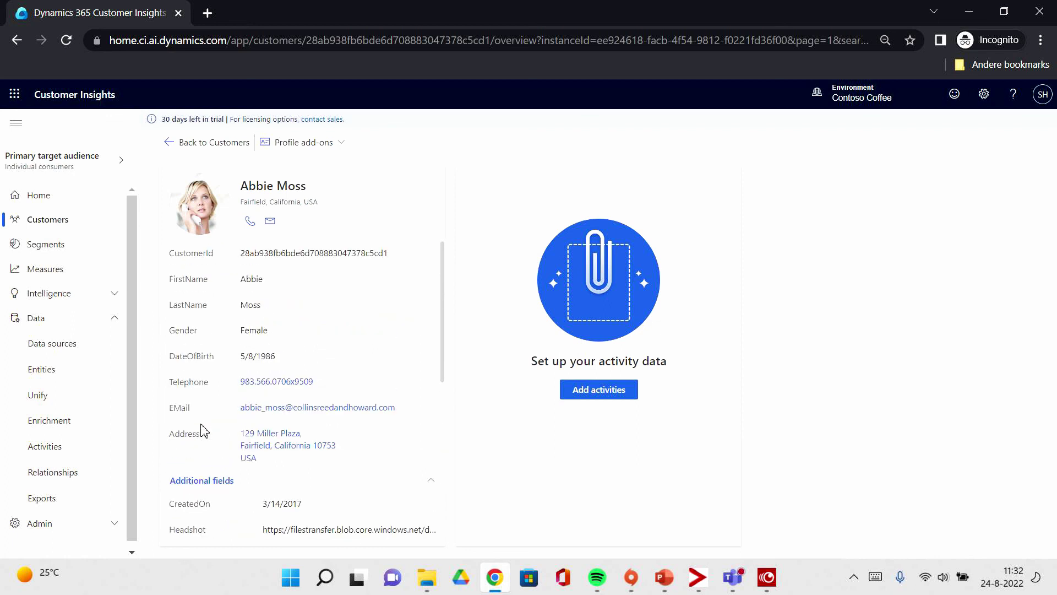